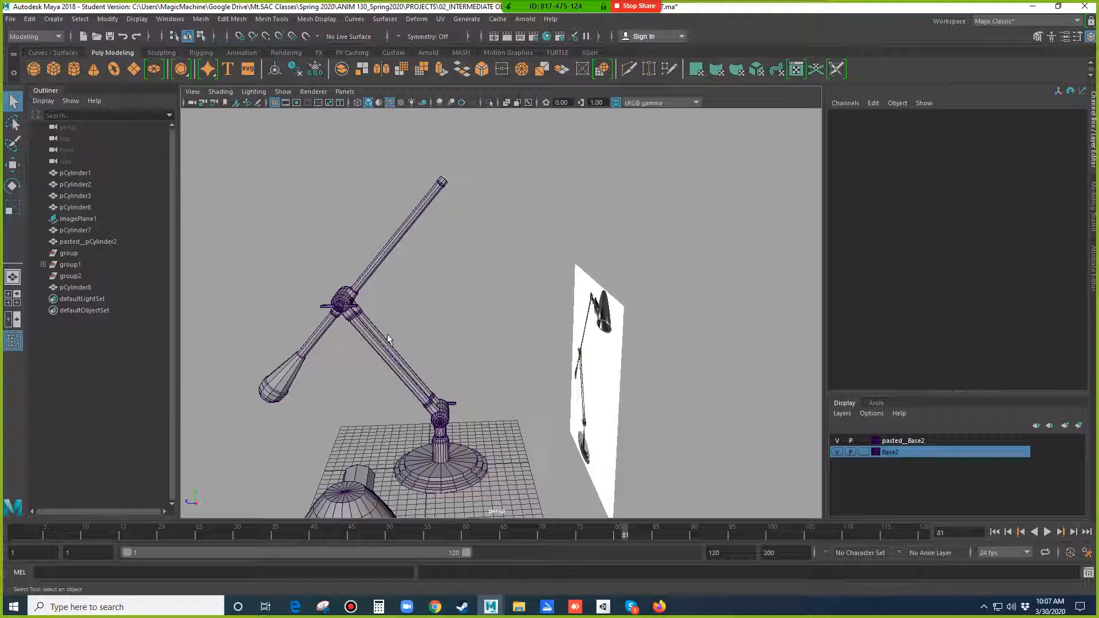
- Examine the desk lamp's counterweight, arms and joints in comparison with the reference image
{"action": "left_click", "coordinate": [319, 336]}
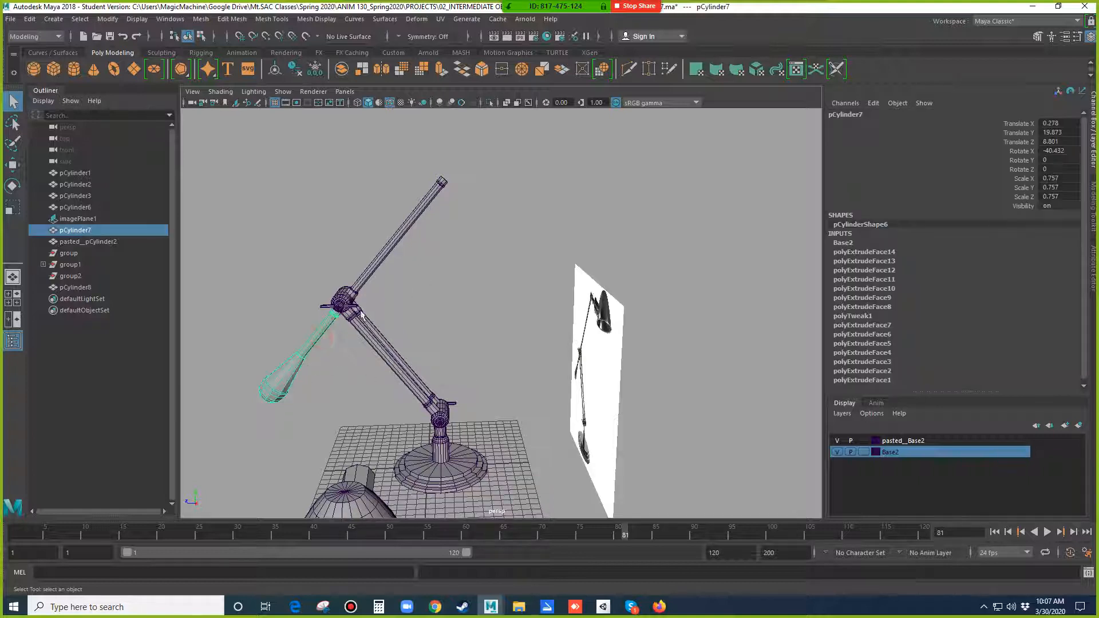
{"action": "left_click", "coordinate": [377, 268]}
{"action": "left_click", "coordinate": [454, 356]}
{"action": "left_click_drag", "start_coordinate": [496, 347], "coordinate": [498, 383], "text": "alt"}
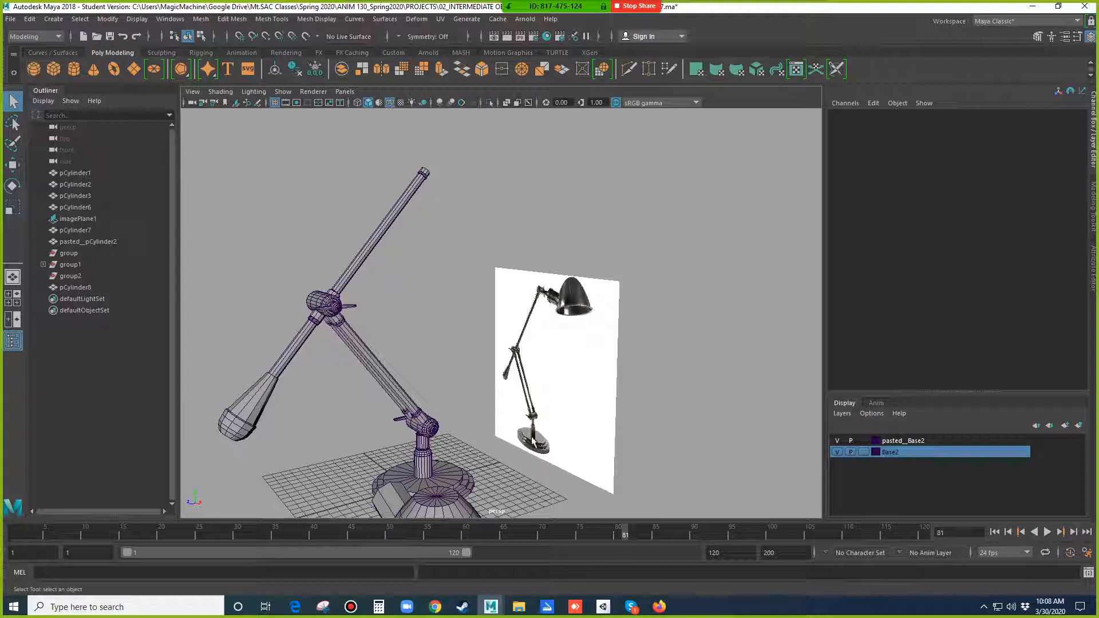
{"action": "middle_click_drag", "start_coordinate": [538, 427], "coordinate": [578, 364], "text": "alt"}
{"action": "left_click_drag", "start_coordinate": [578, 363], "coordinate": [551, 387], "text": "alt"}
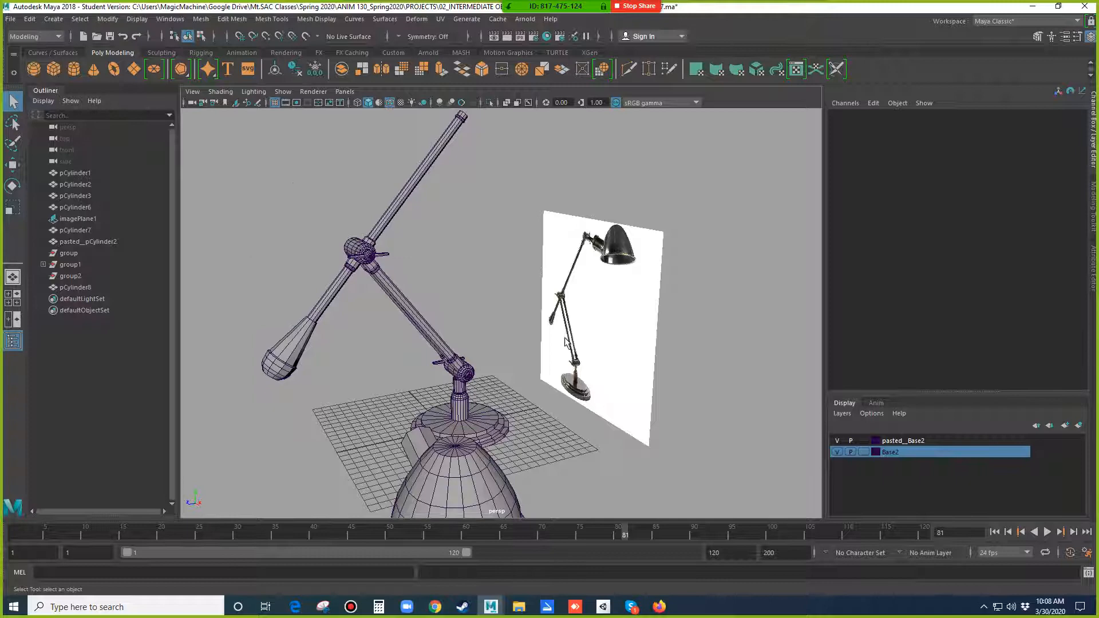
{"action": "scroll", "coordinate": [567, 340], "scroll_direction": "up", "scroll_amount": 3}
{"action": "left_click_drag", "start_coordinate": [575, 423], "coordinate": [498, 363], "text": "alt"}
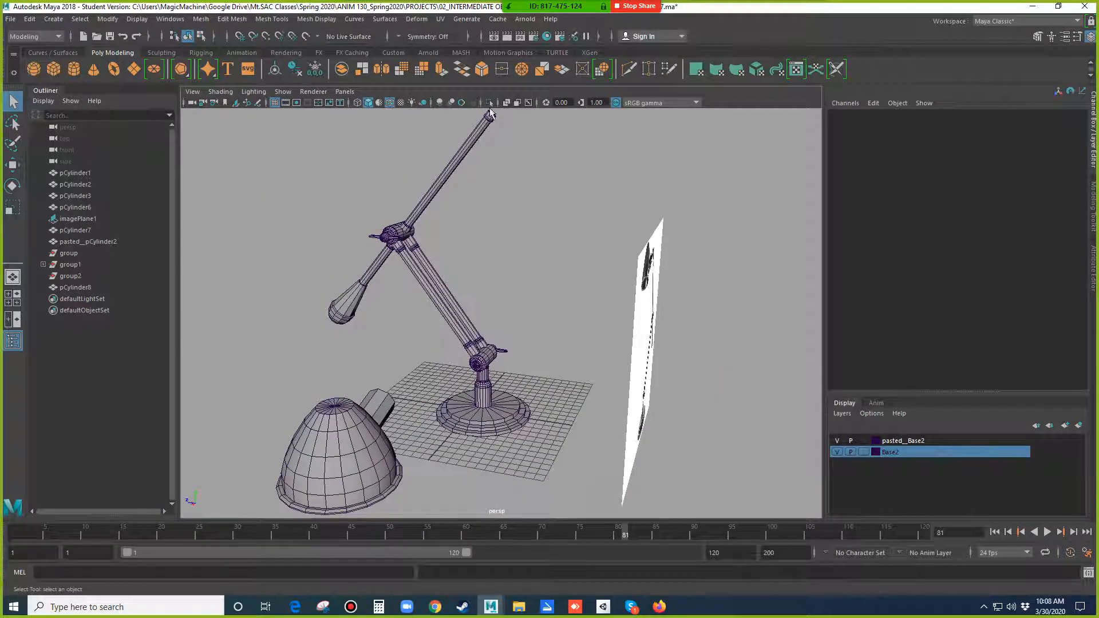
- Inspect the lamp's base, lower joint, twin lower-arm rods and upper joint as individual objects
{"action": "left_click", "coordinate": [457, 333]}
{"action": "left_click", "coordinate": [467, 318]}
{"action": "left_click", "coordinate": [483, 360]}
{"action": "left_click", "coordinate": [483, 376]}
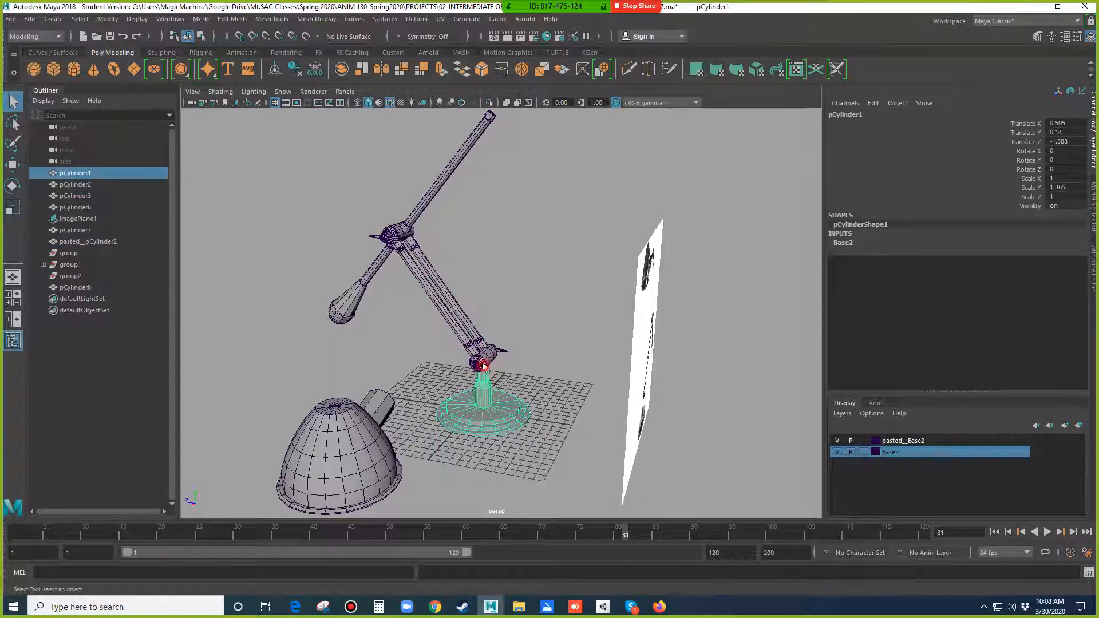
{"action": "left_click", "coordinate": [482, 364]}
{"action": "left_click", "coordinate": [459, 336]}
{"action": "left_click", "coordinate": [467, 325]}
{"action": "scroll", "coordinate": [481, 373], "scroll_direction": "up", "scroll_amount": 2}
{"action": "scroll", "coordinate": [497, 387], "scroll_direction": "down", "scroll_amount": 1}
{"action": "left_click_drag", "start_coordinate": [503, 393], "coordinate": [570, 394], "text": "alt"}
{"action": "left_click", "coordinate": [571, 364]}
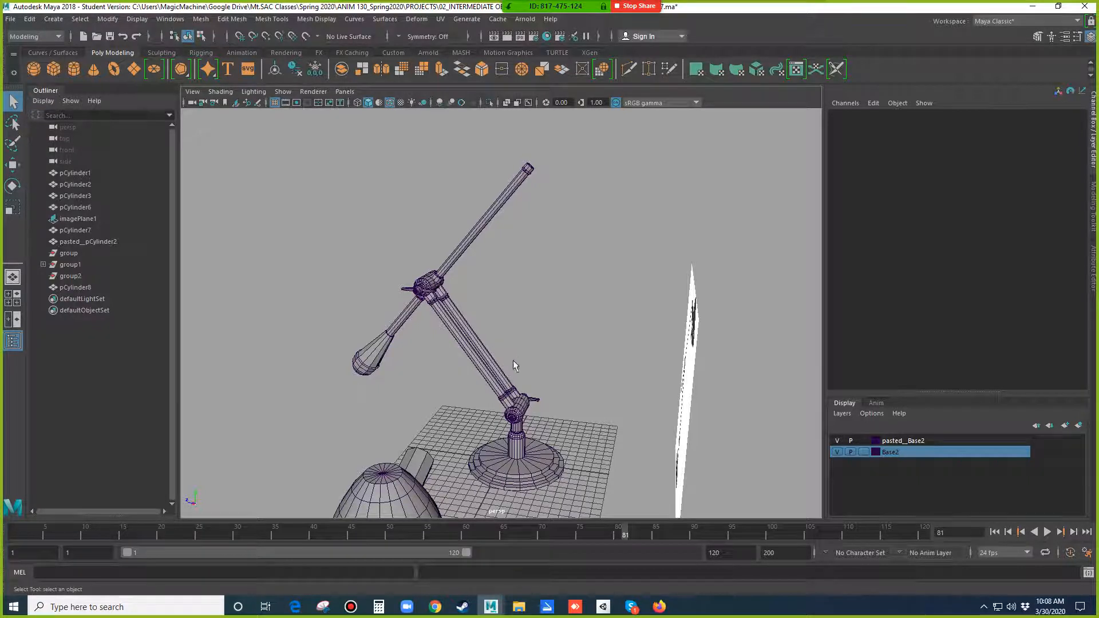
{"action": "left_click_drag", "start_coordinate": [507, 364], "coordinate": [459, 375], "text": "alt"}
{"action": "left_click", "coordinate": [441, 269]}
{"action": "scroll", "coordinate": [449, 287], "scroll_direction": "up", "scroll_amount": 2}
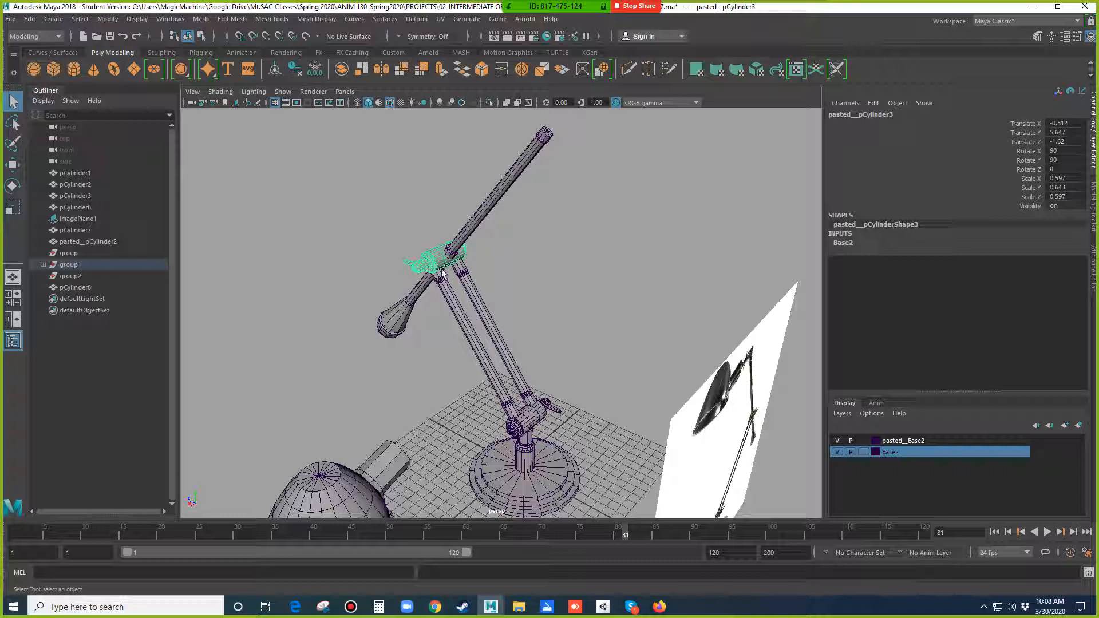
{"action": "left_click_drag", "start_coordinate": [478, 303], "coordinate": [422, 318], "text": "alt"}
- Check the counterweight arm and the upper arm as separate objects on either side of the upper joint
{"action": "left_click", "coordinate": [378, 323]}
{"action": "left_click", "coordinate": [417, 263]}
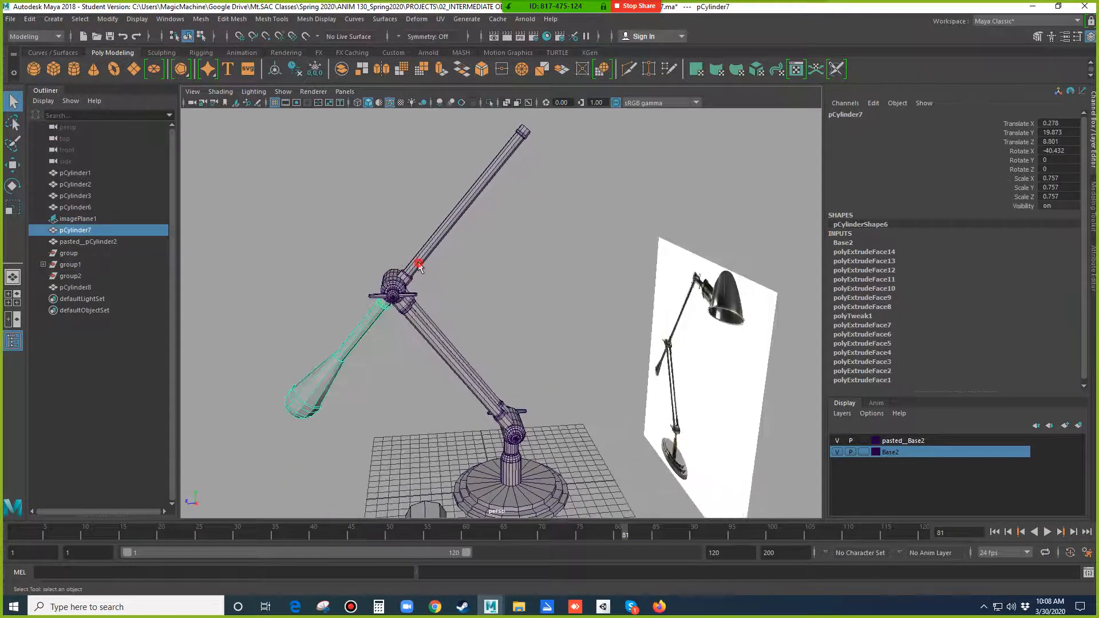
{"action": "left_click", "coordinate": [362, 307]}
{"action": "left_click", "coordinate": [357, 328]}
{"action": "left_click", "coordinate": [425, 253]}
{"action": "left_click", "coordinate": [357, 330]}
{"action": "left_click", "coordinate": [408, 273]}
{"action": "left_click", "coordinate": [349, 318]}
{"action": "left_click", "coordinate": [372, 323]}
{"action": "left_click", "coordinate": [428, 257]}
{"action": "left_click", "coordinate": [397, 341]}
- Combine the counterweight arm and the upper arm into one mesh
{"action": "left_click", "coordinate": [375, 328]}
{"action": "left_click", "coordinate": [422, 262], "text": "shift"}
{"action": "mouse_move", "coordinate": [479, 317]}
{"action": "left_mouse_down", "text": "alt"}
{"action": "mouse_move", "coordinate": [506, 307]}
{"action": "mouse_move", "coordinate": [482, 314]}
{"action": "left_mouse_up", "text": "alt"}
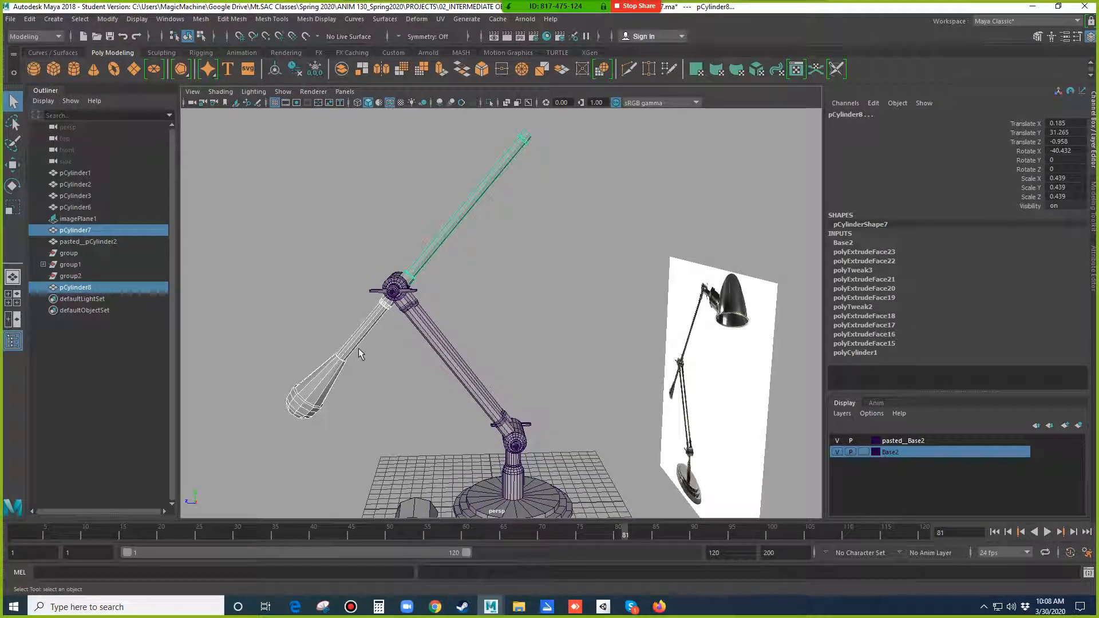
{"action": "left_click", "coordinate": [202, 19]}
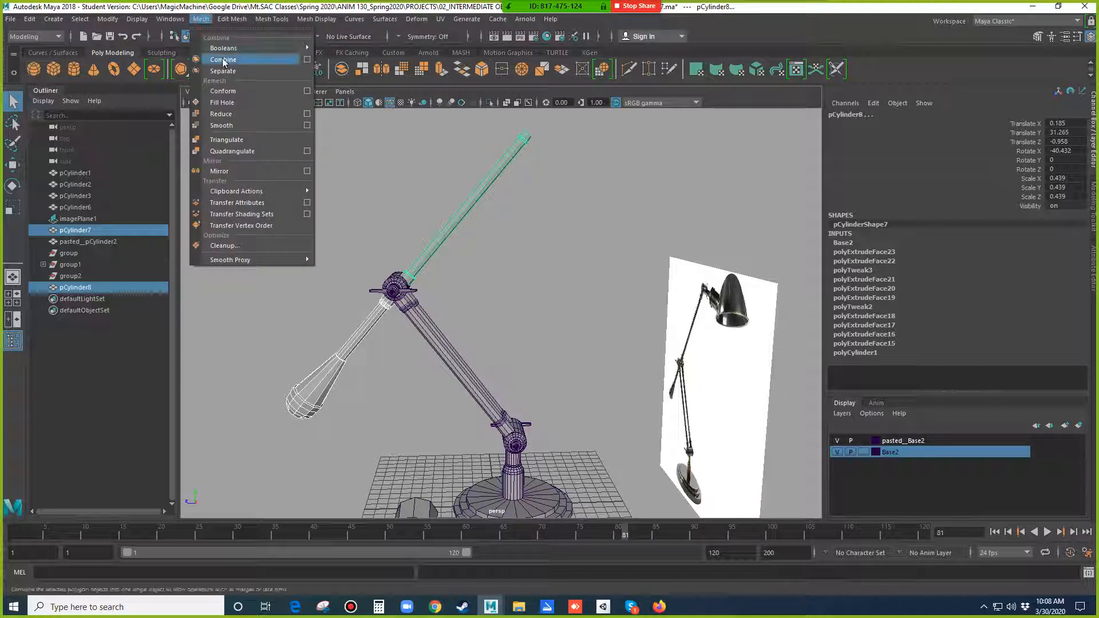
{"action": "left_click", "coordinate": [223, 60]}
{"action": "left_click", "coordinate": [489, 292]}
{"action": "left_click", "coordinate": [367, 337]}
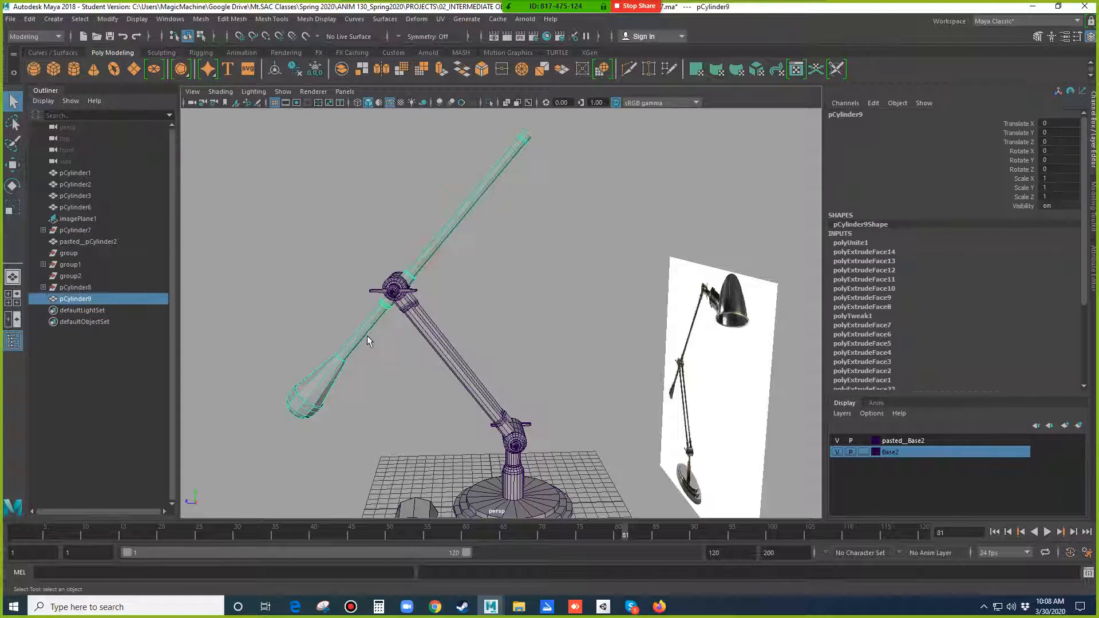
- Separate the combined arm mesh back into the counterweight arm and the upper arm
{"action": "left_click", "coordinate": [456, 301]}
{"action": "left_click", "coordinate": [429, 247]}
{"action": "left_click", "coordinate": [478, 269]}
{"action": "left_click", "coordinate": [424, 255]}
{"action": "left_click", "coordinate": [201, 19]}
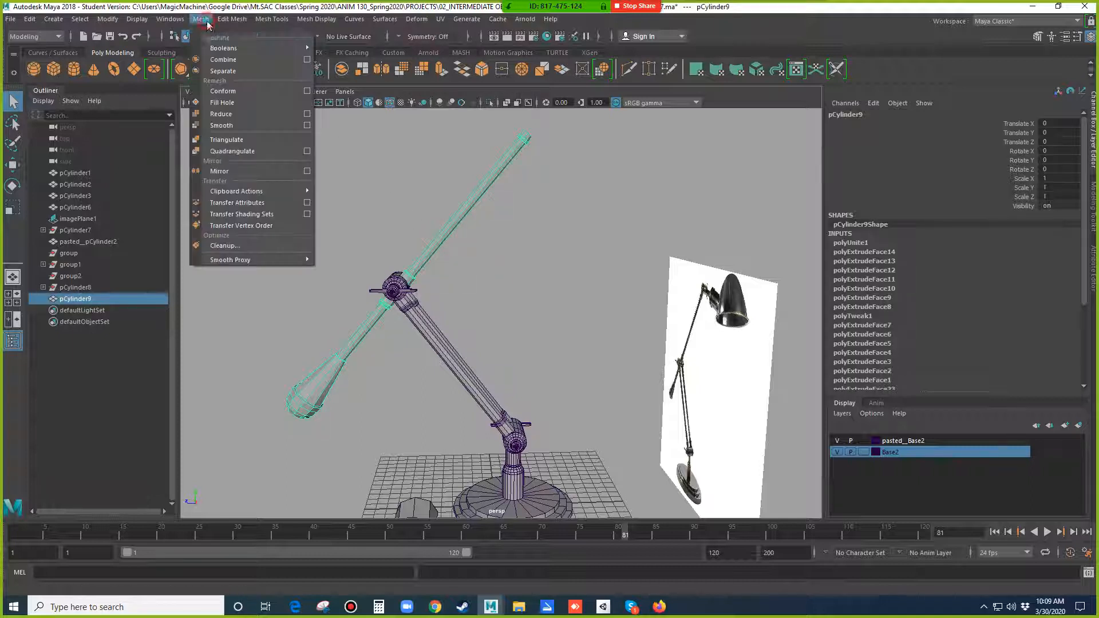
{"action": "left_click", "coordinate": [221, 71]}
{"action": "left_click", "coordinate": [428, 258]}
{"action": "left_click", "coordinate": [373, 325]}
- Combine the separated upper arm and counterweight arm into a single mesh again
{"action": "left_click", "coordinate": [428, 258]}
{"action": "left_click", "coordinate": [369, 326]}
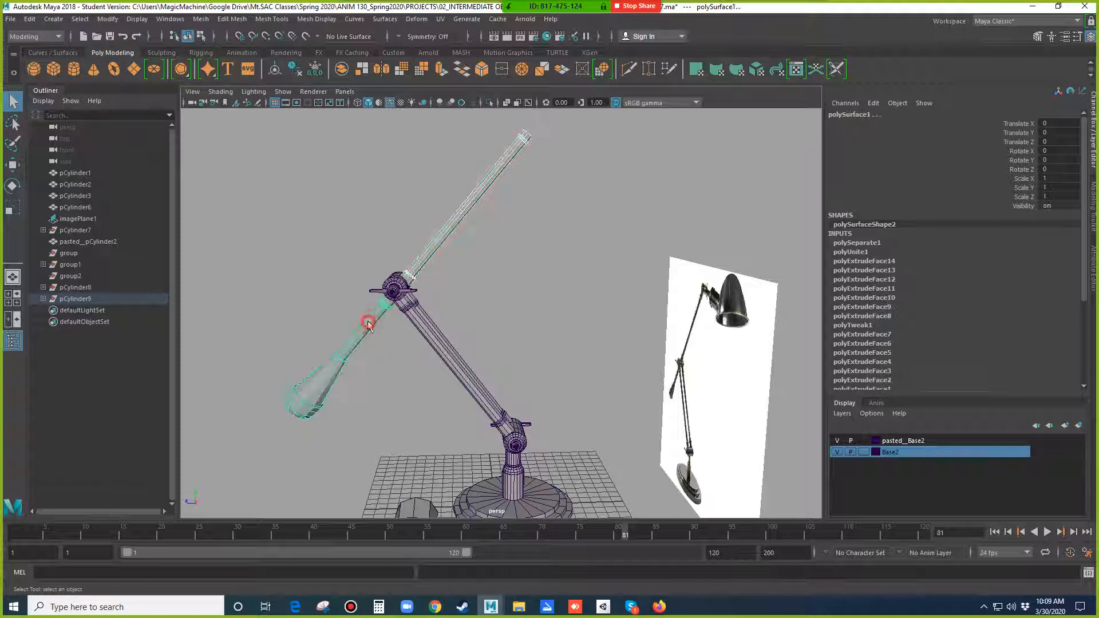
{"action": "left_click", "coordinate": [201, 18]}
{"action": "left_click", "coordinate": [218, 60]}
{"action": "left_click", "coordinate": [499, 291]}
{"action": "mouse_move", "coordinate": [443, 250]}
{"action": "left_mouse_down", "text": "alt"}
{"action": "mouse_move", "coordinate": [454, 270]}
{"action": "mouse_move", "coordinate": [446, 245]}
{"action": "left_mouse_up", "text": "alt"}
{"action": "left_click", "coordinate": [445, 242]}
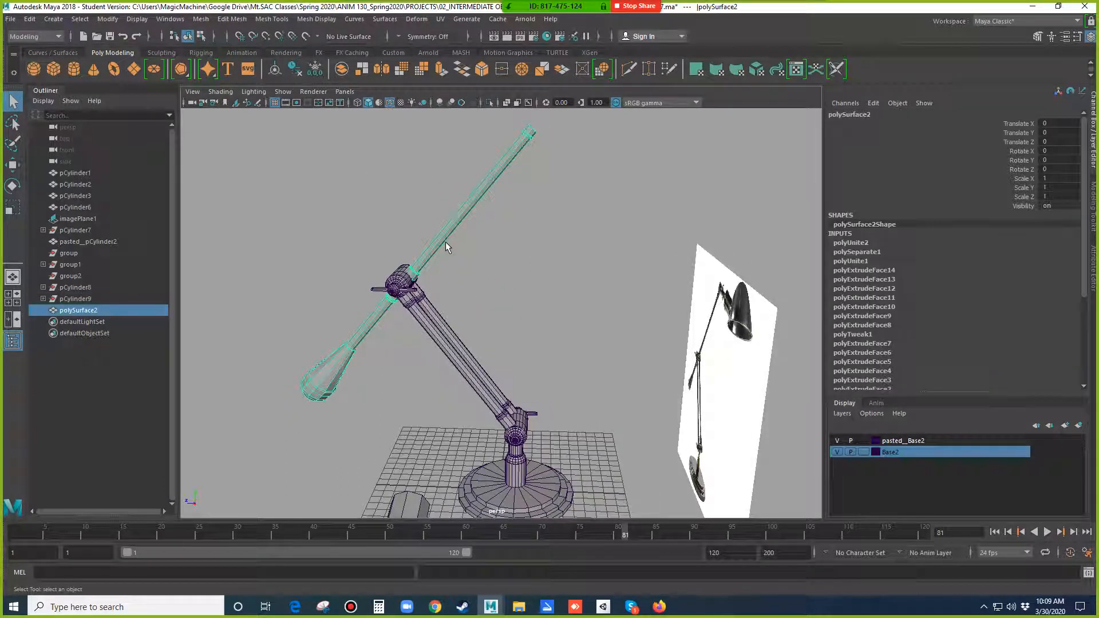
- Move the combined arm's pivot well below the arm, close to the lampshade's stem
{"action": "key", "text": "w"}
{"action": "left_click_drag", "start_coordinate": [491, 325], "coordinate": [391, 364], "text": "alt"}
{"action": "left_click", "coordinate": [391, 363]}
{"action": "left_click", "coordinate": [424, 264]}
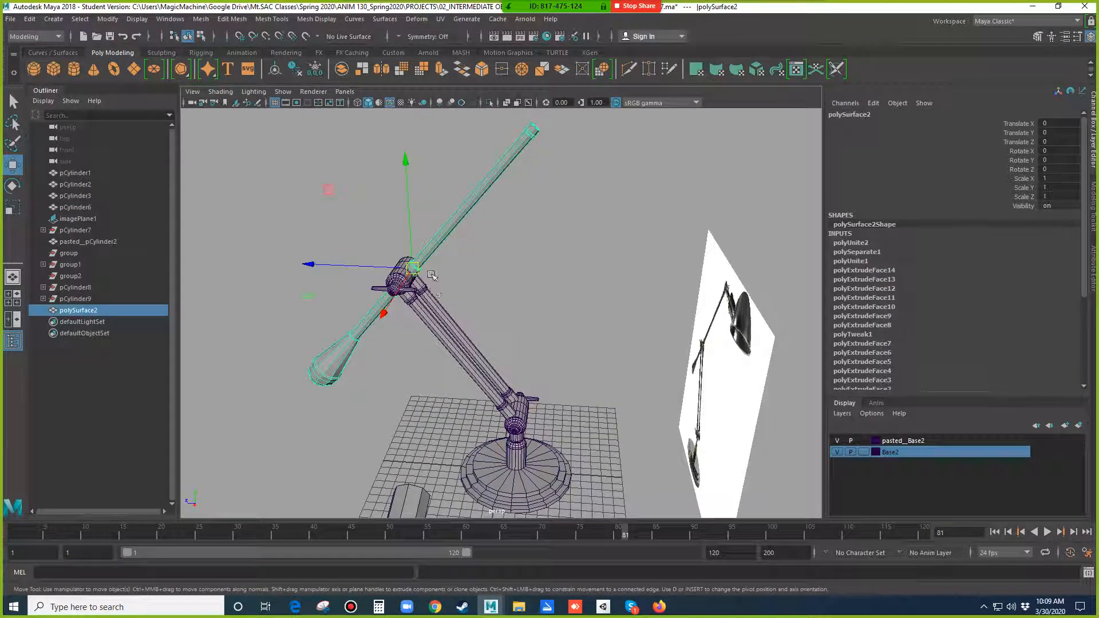
{"action": "left_click", "coordinate": [423, 341]}
{"action": "left_click", "coordinate": [430, 247]}
{"action": "middle_click_drag", "start_coordinate": [552, 285], "coordinate": [550, 201], "text": "alt"}
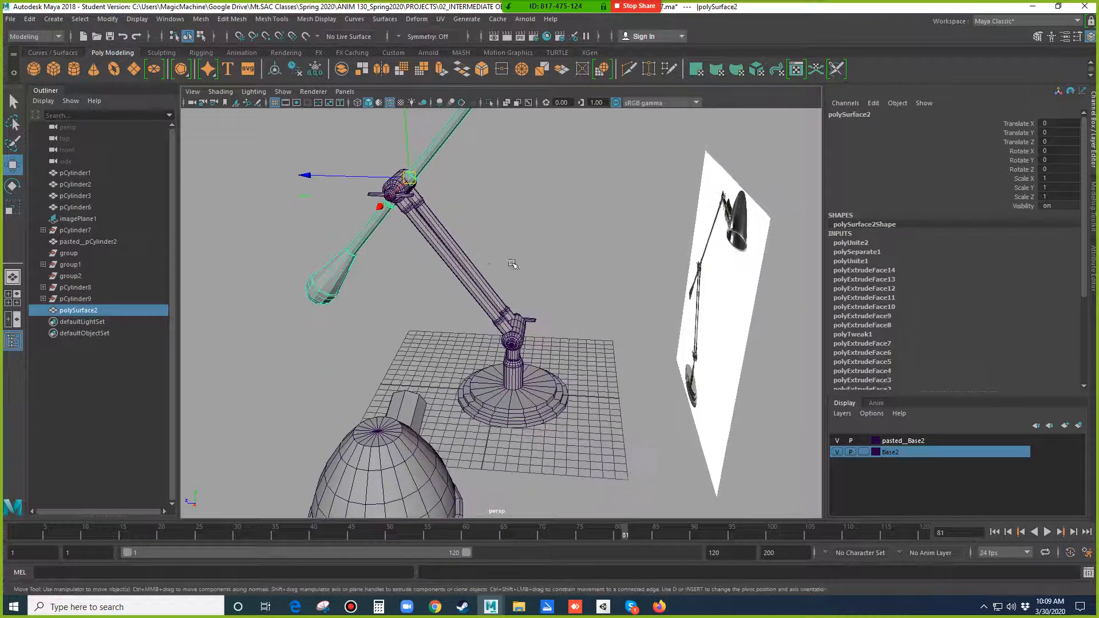
{"action": "key", "text": "d"}
{"action": "left_click_drag", "start_coordinate": [407, 113], "coordinate": [417, 295]}
{"action": "left_click", "coordinate": [488, 196]}
{"action": "left_click", "coordinate": [429, 147]}
- Center the pivot of the combined arm on its geometry
{"action": "left_click", "coordinate": [200, 18]}
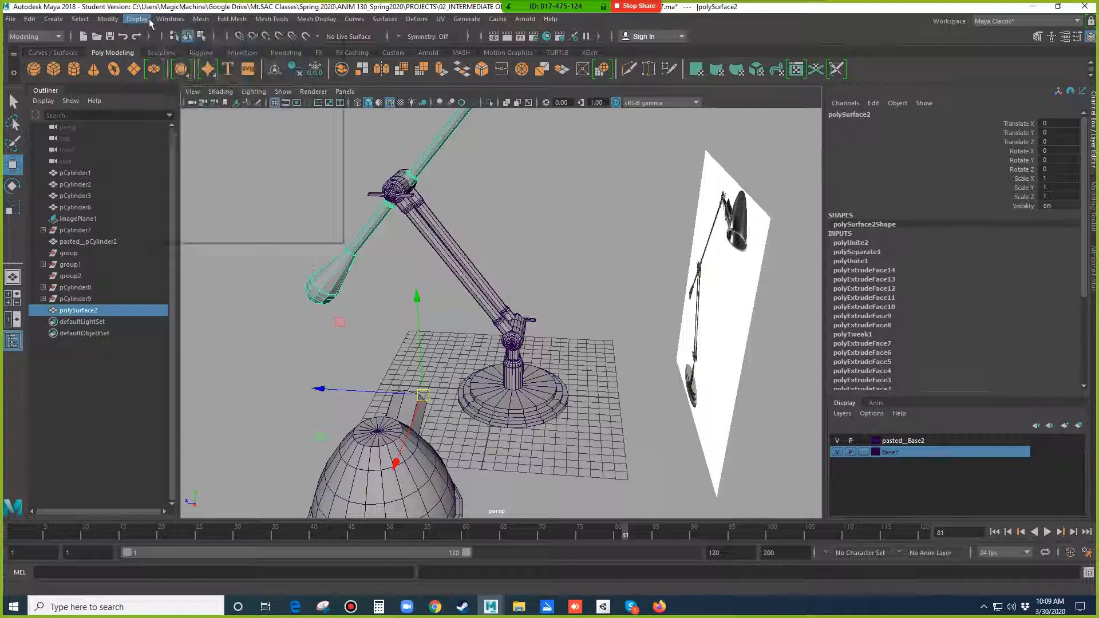
{"action": "left_click", "coordinate": [108, 19]}
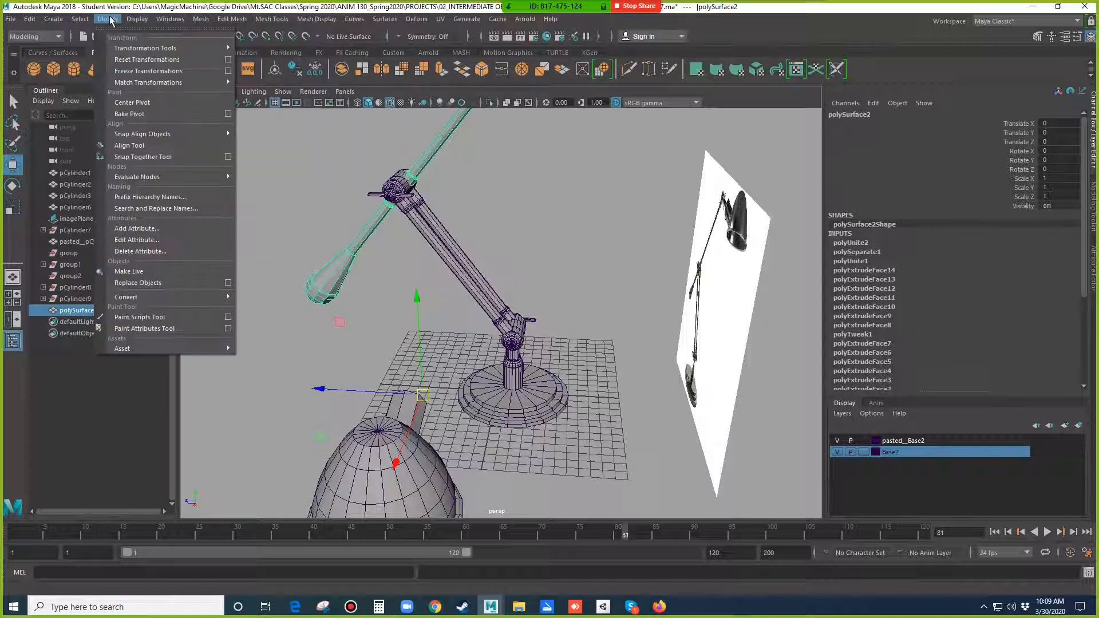
{"action": "left_click", "coordinate": [143, 104]}
{"action": "left_click_drag", "start_coordinate": [482, 221], "coordinate": [541, 294], "text": "alt"}
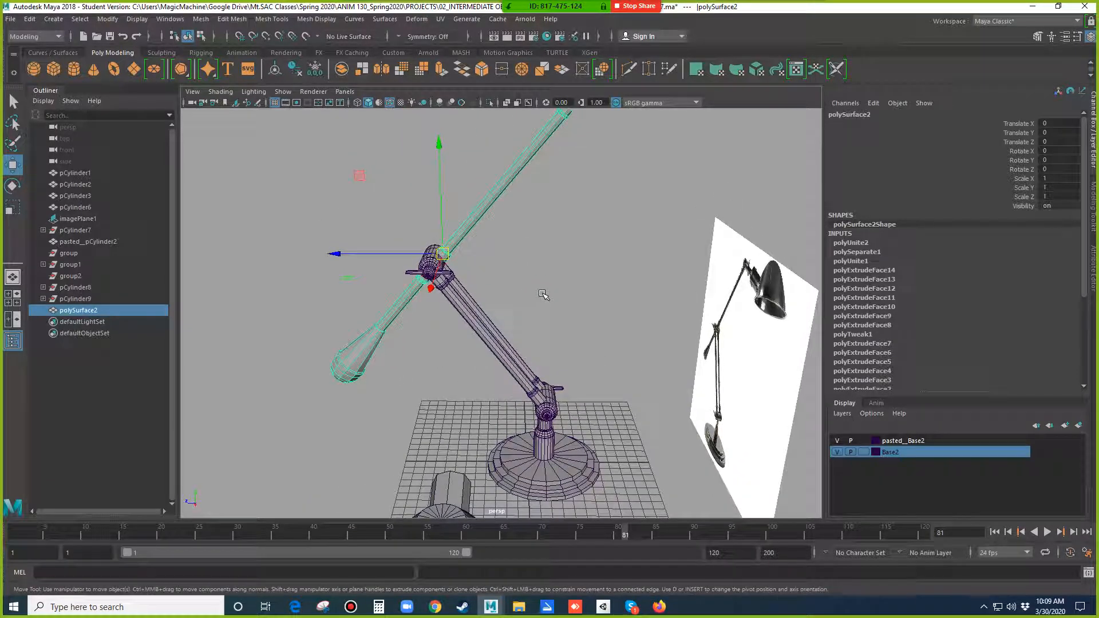
- Reposition the combined arm's pivot to the center of the upper joint, using the side view
{"action": "key", "text": "d"}
{"action": "key", "text": "space"}
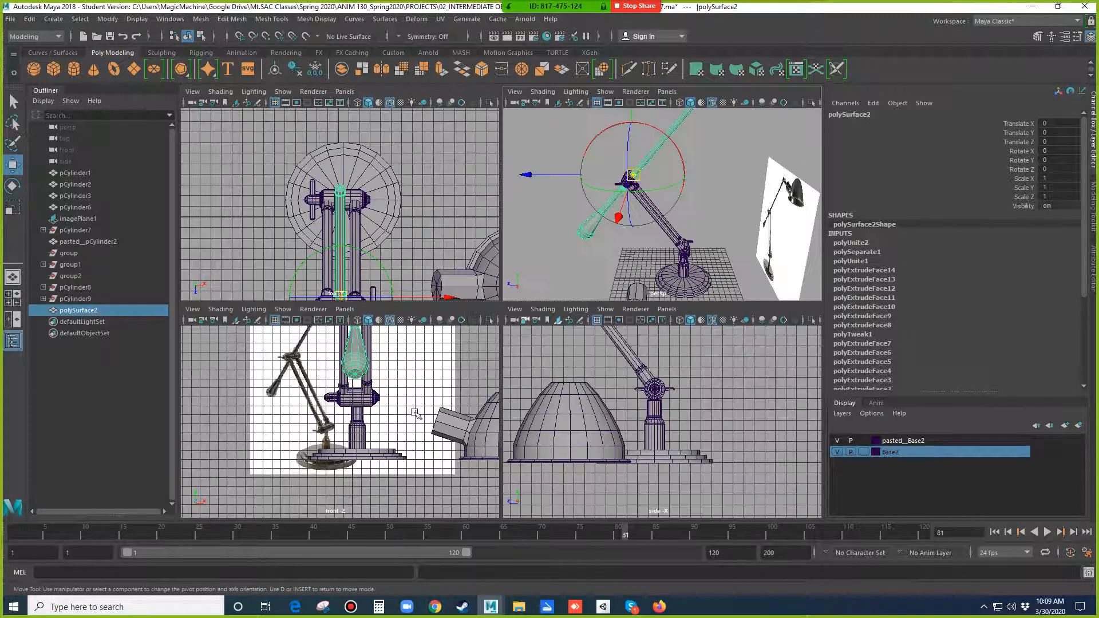
{"action": "key", "text": "space"}
{"action": "scroll", "coordinate": [694, 410], "scroll_direction": "down", "scroll_amount": 3}
{"action": "middle_click_drag", "start_coordinate": [561, 275], "coordinate": [694, 487], "text": "alt"}
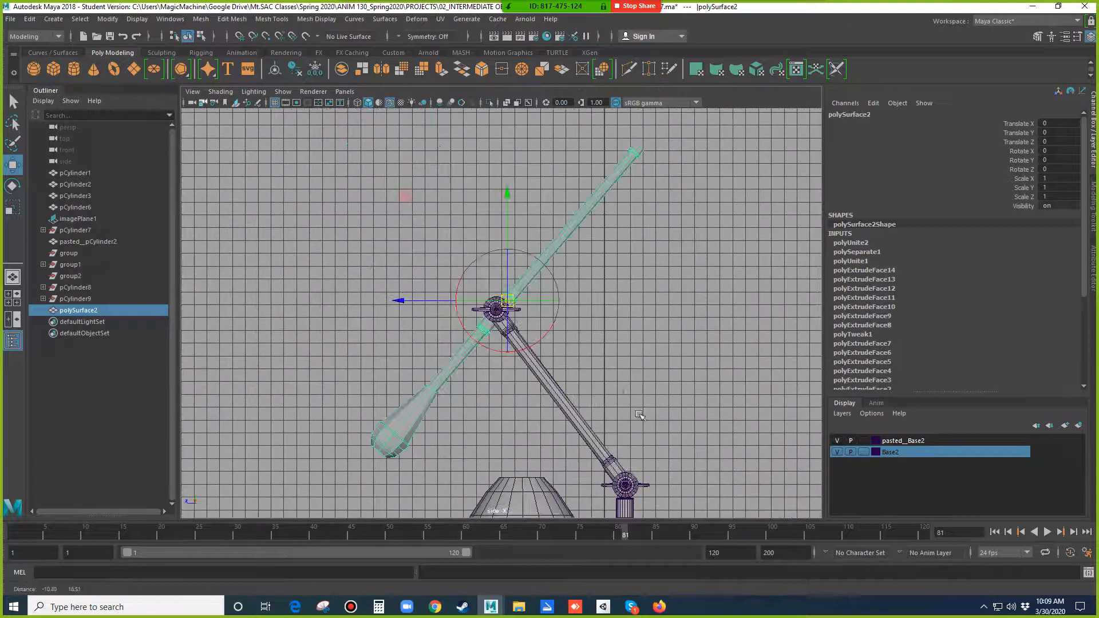
{"action": "left_click_drag", "start_coordinate": [507, 300], "coordinate": [499, 311]}
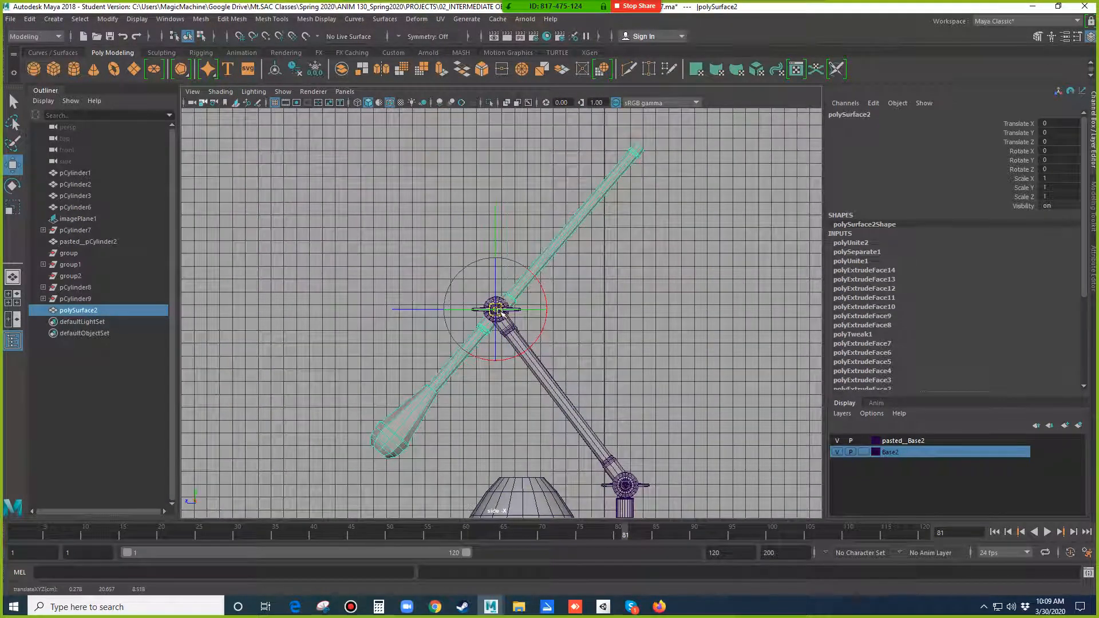
{"action": "key", "text": "d"}
- Try rotating the combined arm about the upper joint, undo the rotation, and deselect it in the perspective view
{"action": "key", "text": "e"}
{"action": "left_click_drag", "start_coordinate": [592, 263], "coordinate": [571, 348]}
{"action": "key", "text": "ctrl+z"}
{"action": "key", "text": "space"}
{"action": "key", "text": "space"}
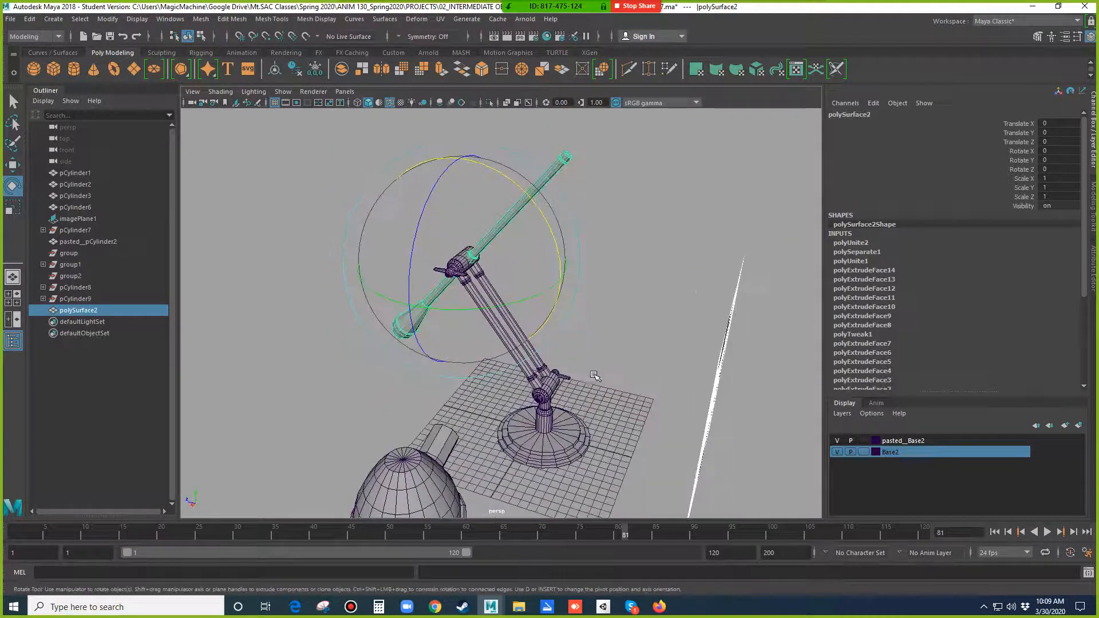
{"action": "left_click", "coordinate": [603, 373]}
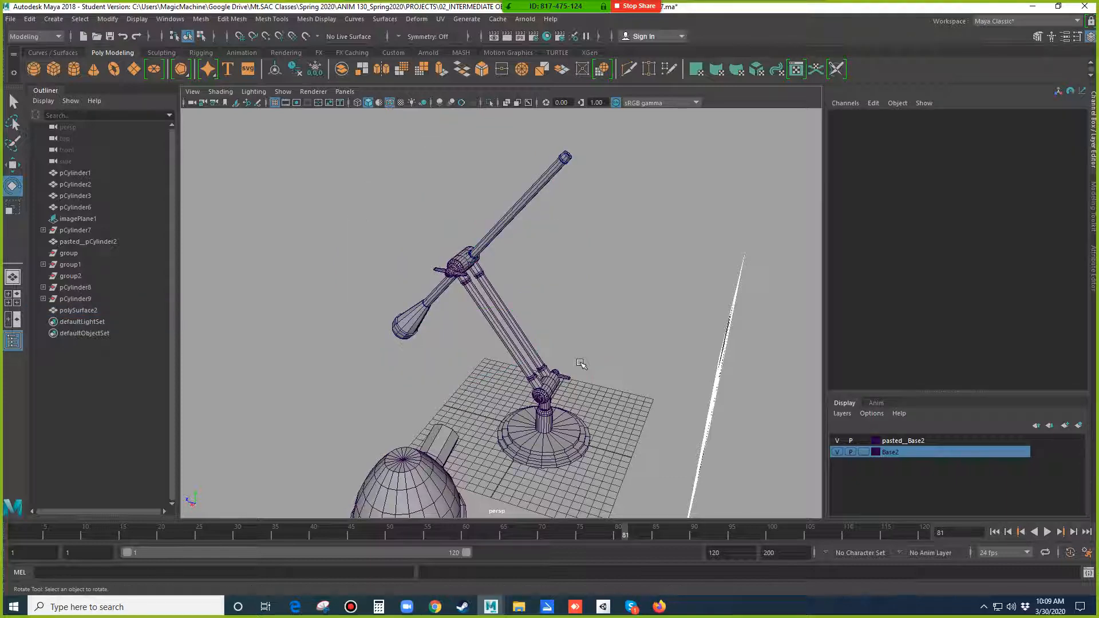
- Select the twin lower-arm rods together with the lower joint and the upper joint
{"action": "scroll", "coordinate": [584, 355], "scroll_direction": "down", "scroll_amount": 4}
{"action": "scroll", "coordinate": [589, 343], "scroll_direction": "up", "scroll_amount": 8}
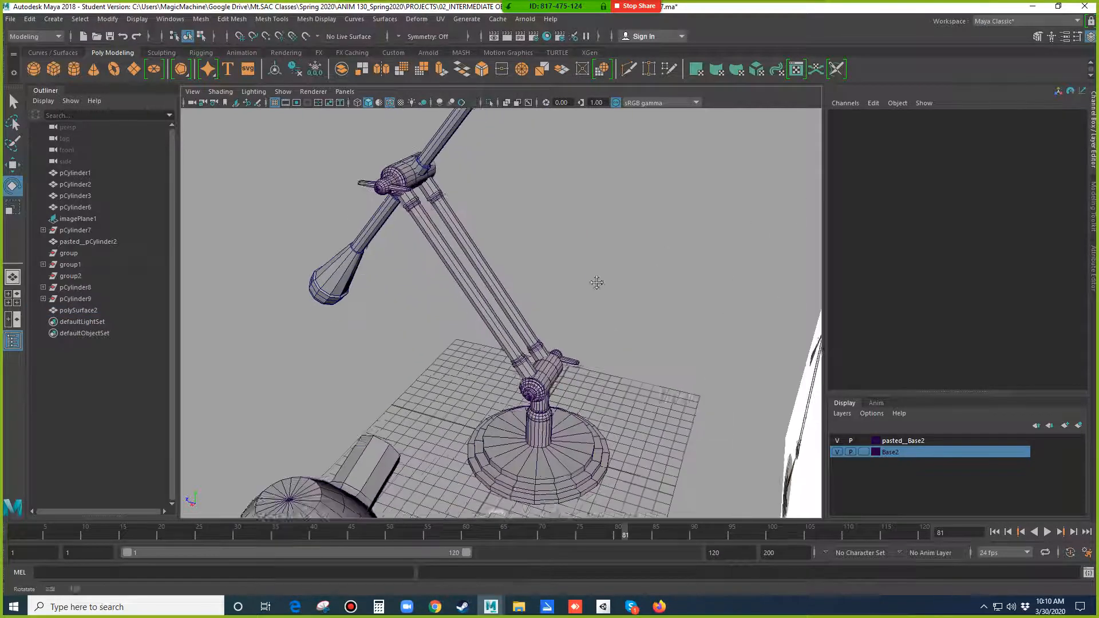
{"action": "left_click", "coordinate": [14, 103]}
{"action": "scroll", "coordinate": [574, 318], "scroll_direction": "up", "scroll_amount": 2}
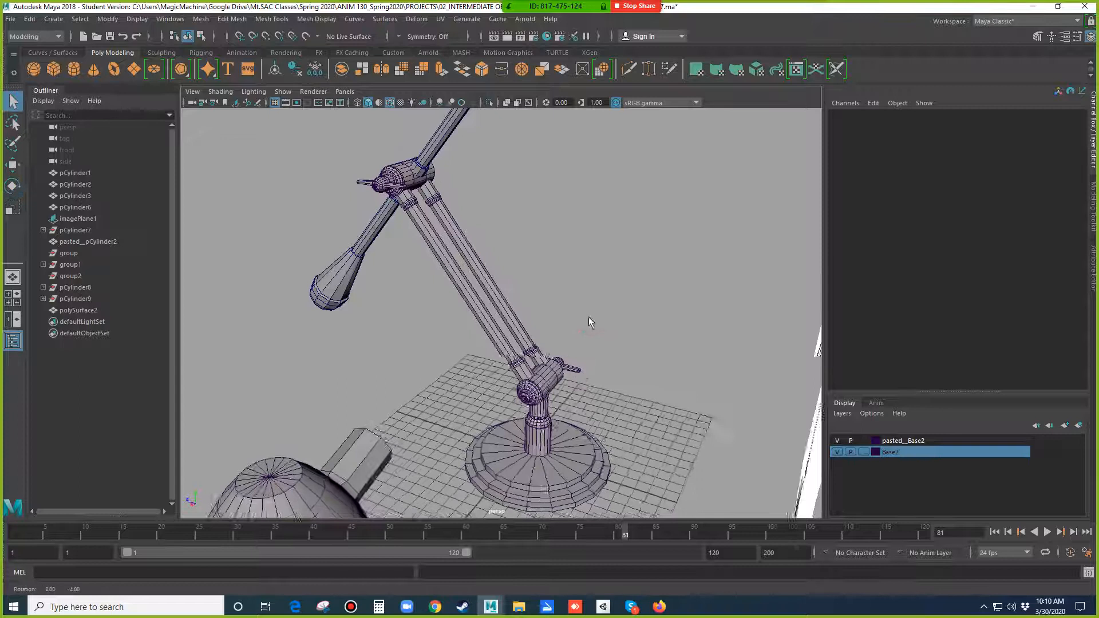
{"action": "left_click", "coordinate": [528, 349]}
{"action": "left_click", "coordinate": [529, 351], "text": "shift"}
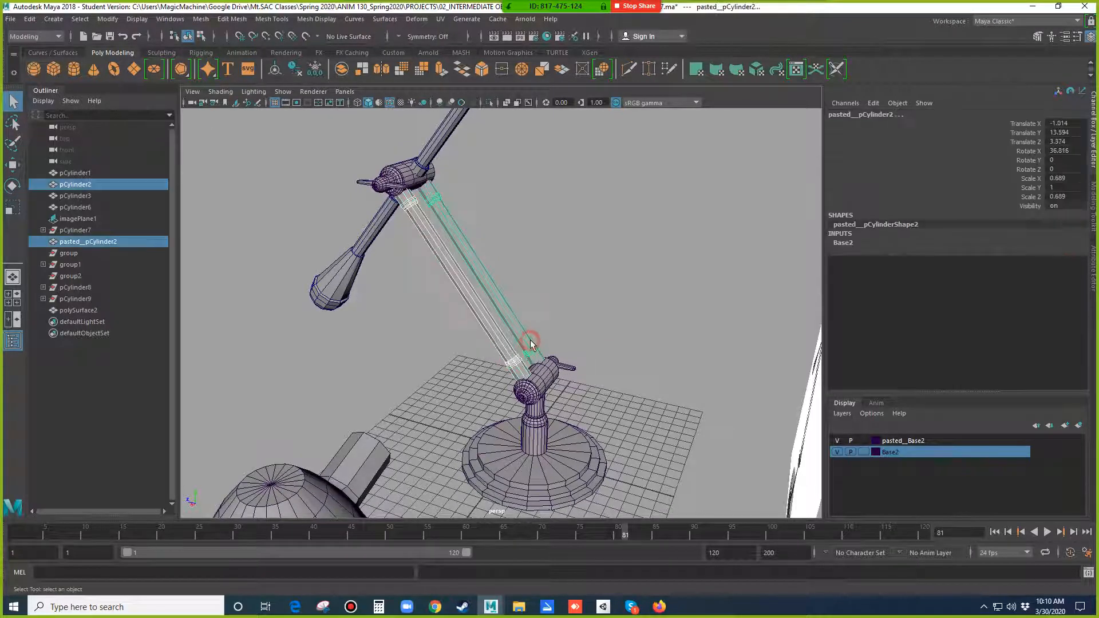
{"action": "left_click", "coordinate": [548, 385], "text": "shift"}
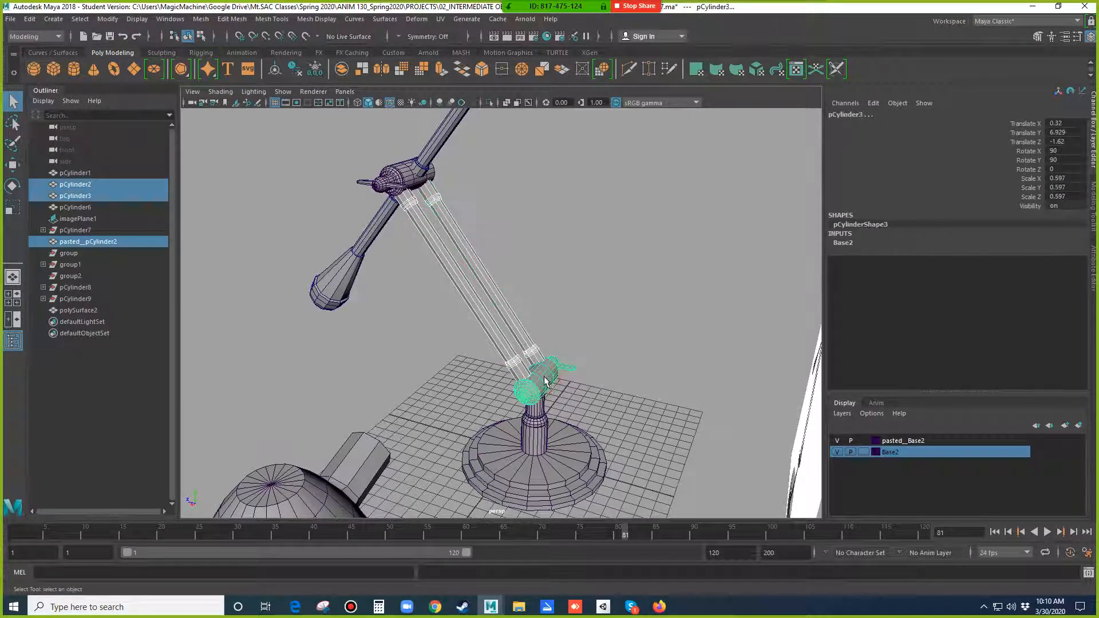
{"action": "left_click", "coordinate": [408, 190], "text": "shift"}
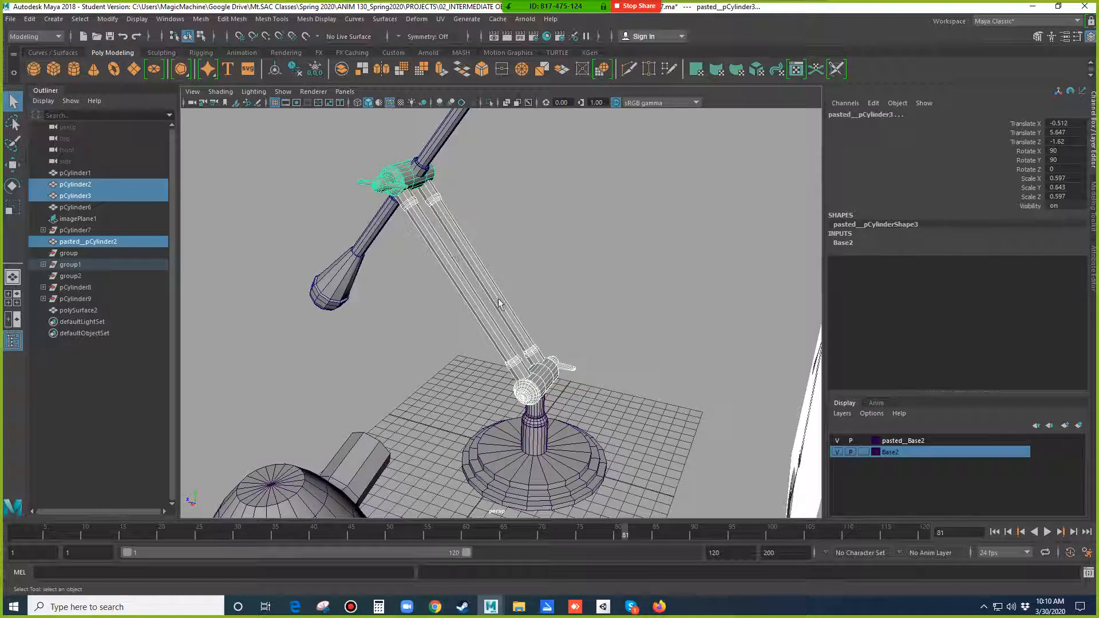
- Replace the selection with the combined upper arm and the upper joint
{"action": "left_click", "coordinate": [515, 253]}
{"action": "left_click", "coordinate": [405, 171]}
{"action": "left_click", "coordinate": [405, 171], "text": "shift"}
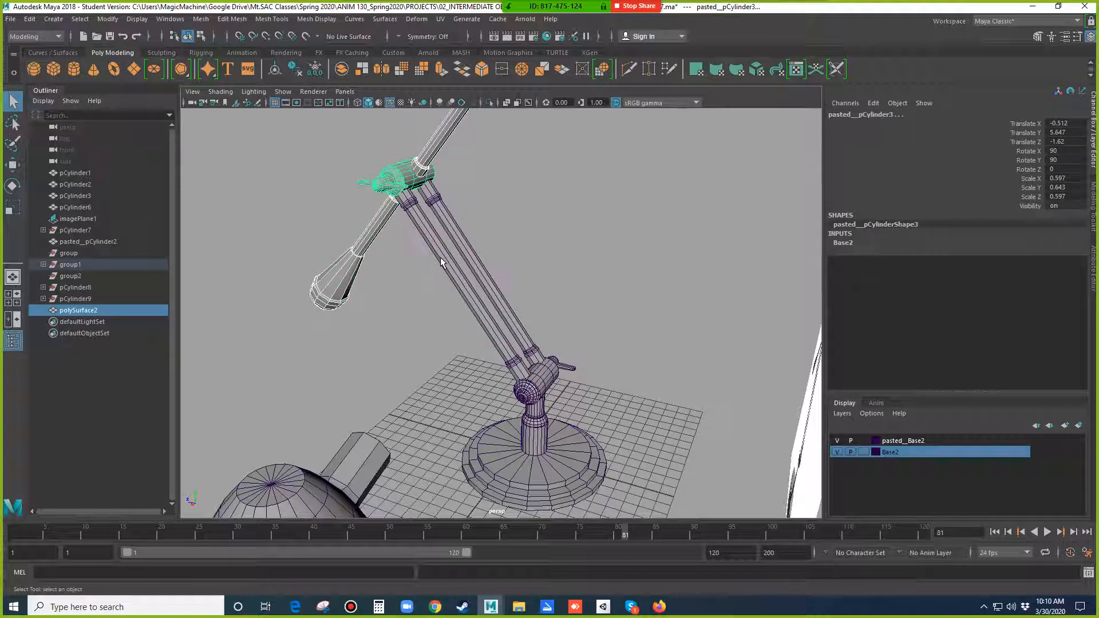
{"action": "mouse_move", "coordinate": [430, 283]}
{"action": "left_mouse_down", "text": "alt"}
{"action": "mouse_move", "coordinate": [416, 283]}
{"action": "mouse_move", "coordinate": [426, 291]}
{"action": "left_mouse_up", "text": "alt"}
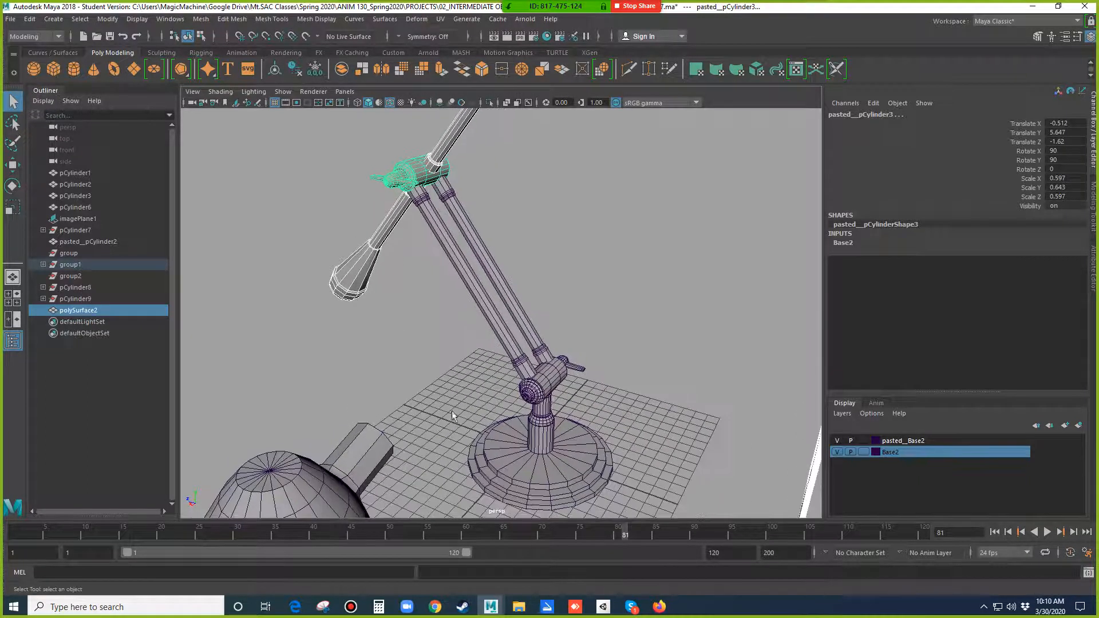
- Combine the upper joint, both lower-arm rods and the lower joint into a single mesh
{"action": "left_click", "coordinate": [426, 259]}
{"action": "left_click", "coordinate": [421, 175]}
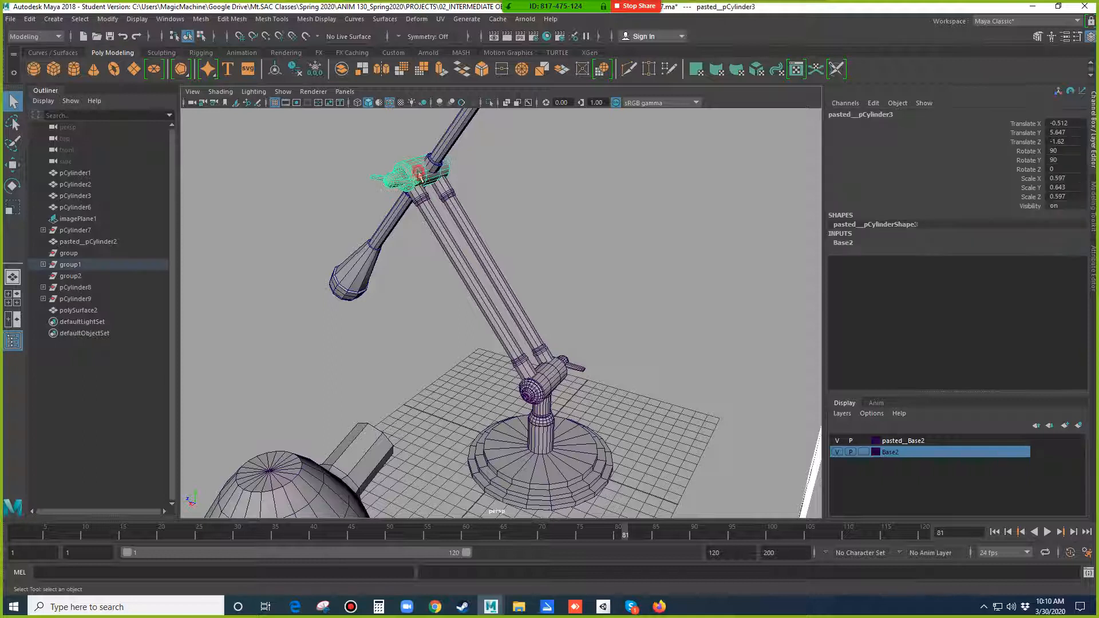
{"action": "left_click", "coordinate": [422, 203], "text": "shift"}
{"action": "left_click", "coordinate": [450, 200], "text": "shift"}
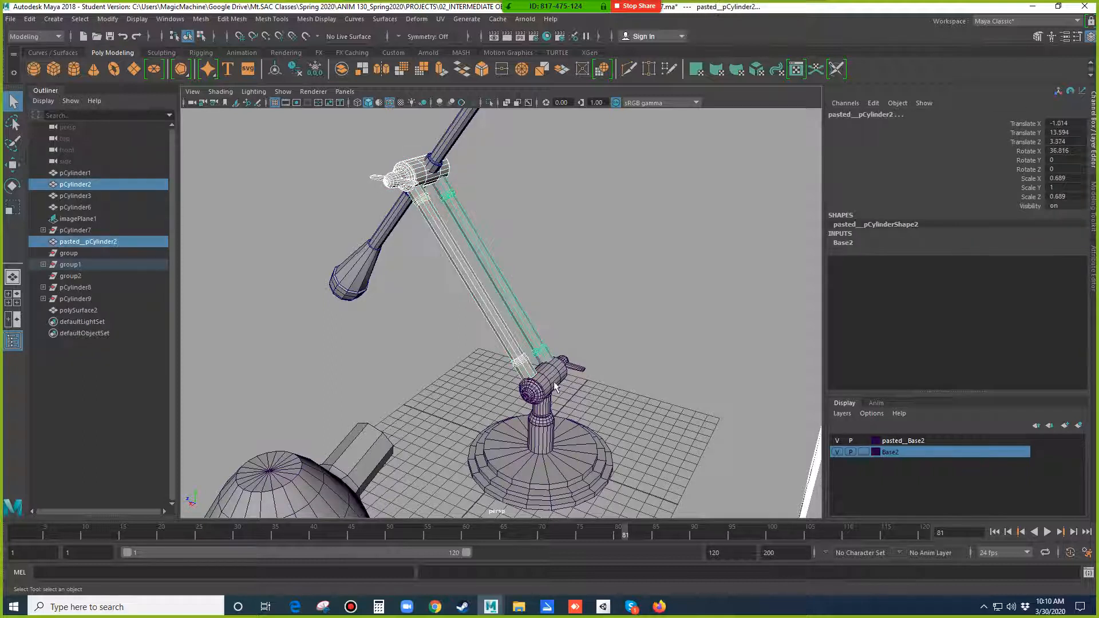
{"action": "left_click", "coordinate": [554, 384], "text": "shift"}
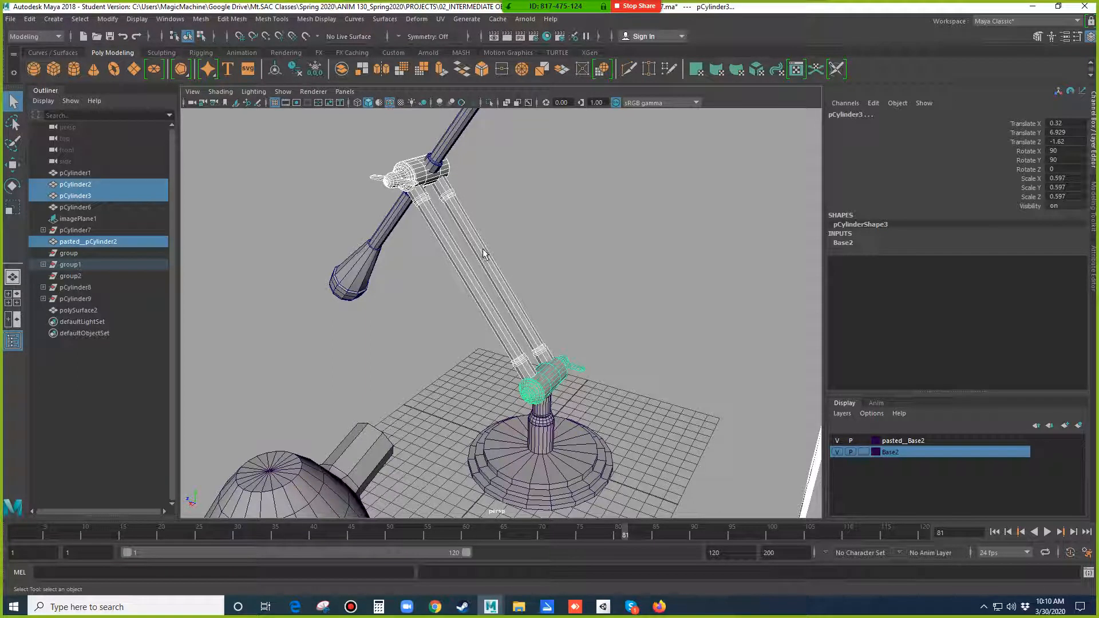
{"action": "left_click_drag", "start_coordinate": [483, 250], "coordinate": [481, 291], "text": "alt"}
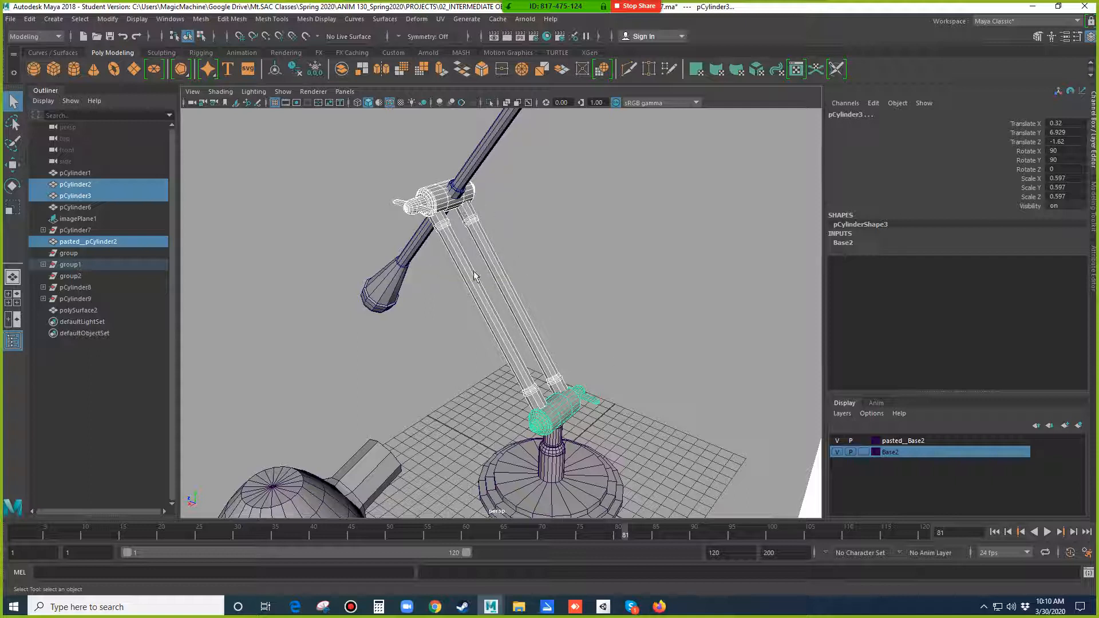
{"action": "scroll", "coordinate": [537, 323], "scroll_direction": "up", "scroll_amount": 2}
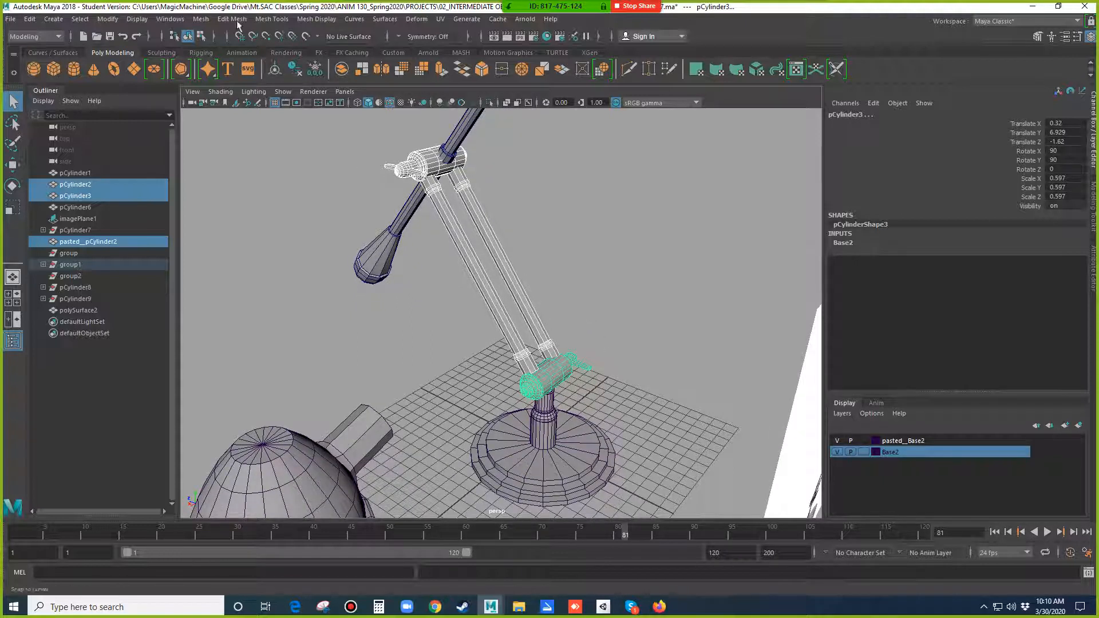
{"action": "left_click", "coordinate": [200, 19]}
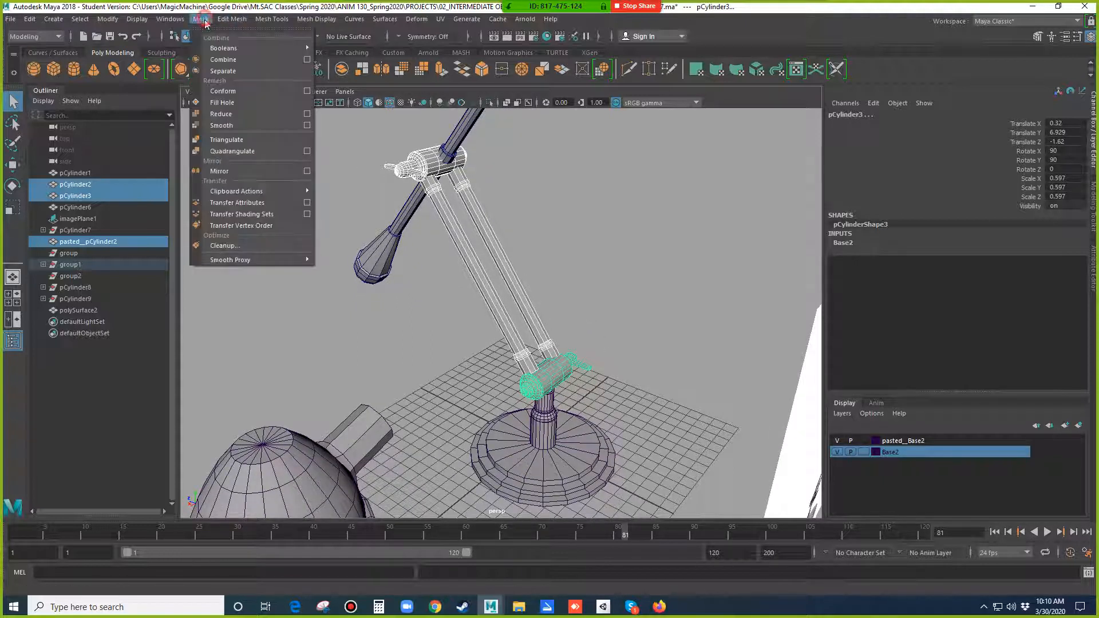
{"action": "left_click", "coordinate": [222, 59]}
- Move the combined lower arm's pivot down to the lower joint above the base, using the side view
{"action": "left_click", "coordinate": [606, 323]}
{"action": "left_click", "coordinate": [574, 380]}
{"action": "left_click_drag", "start_coordinate": [589, 380], "coordinate": [523, 338], "text": "alt"}
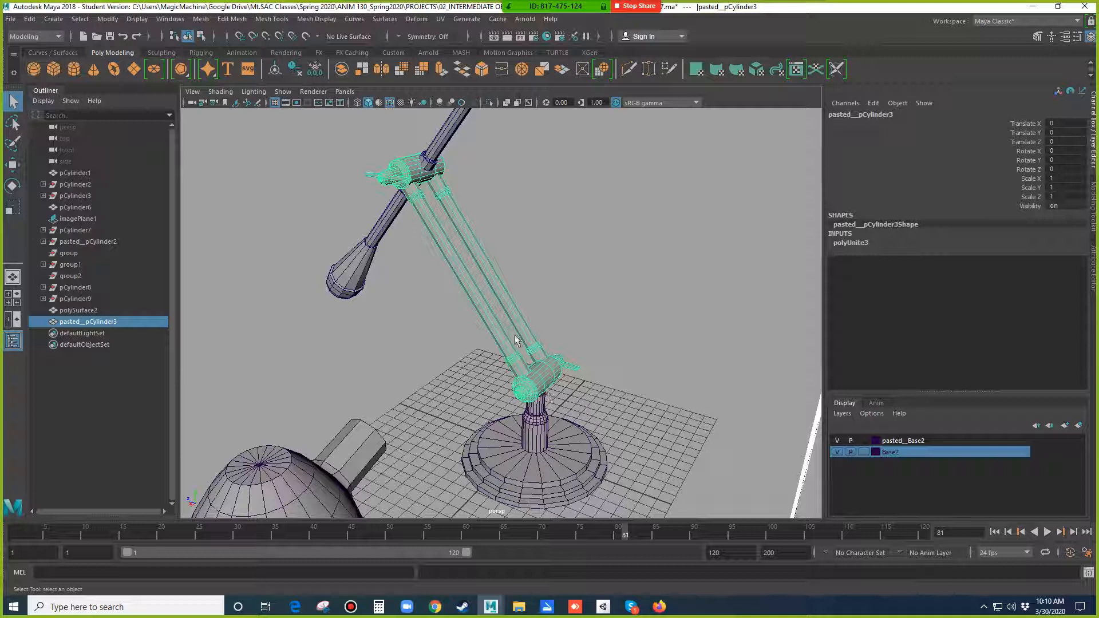
{"action": "key", "text": "e"}
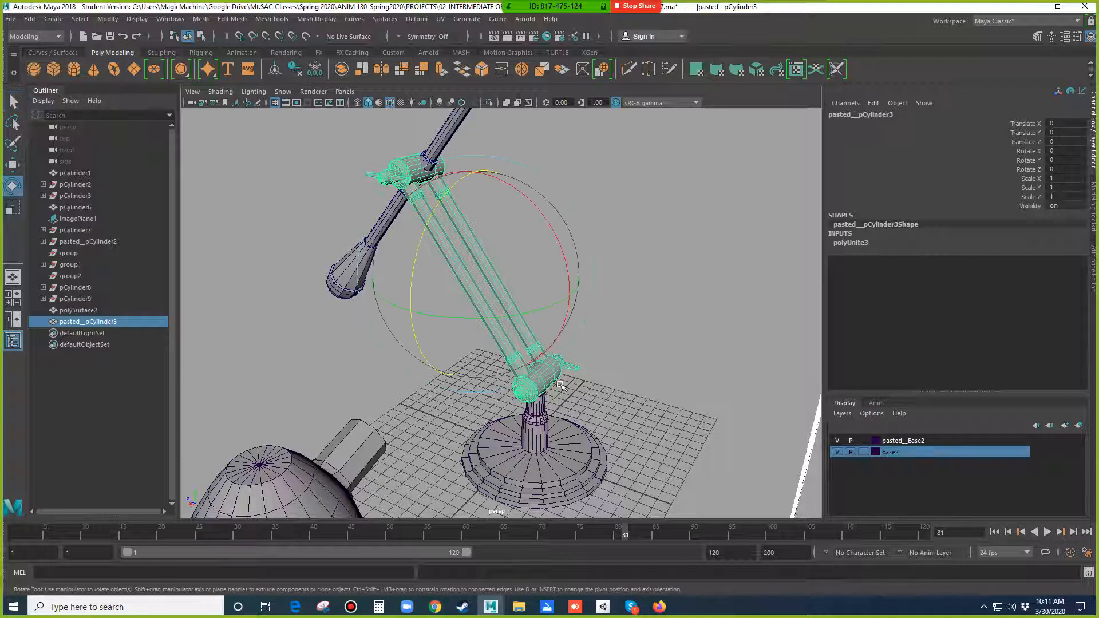
{"action": "key", "text": "d"}
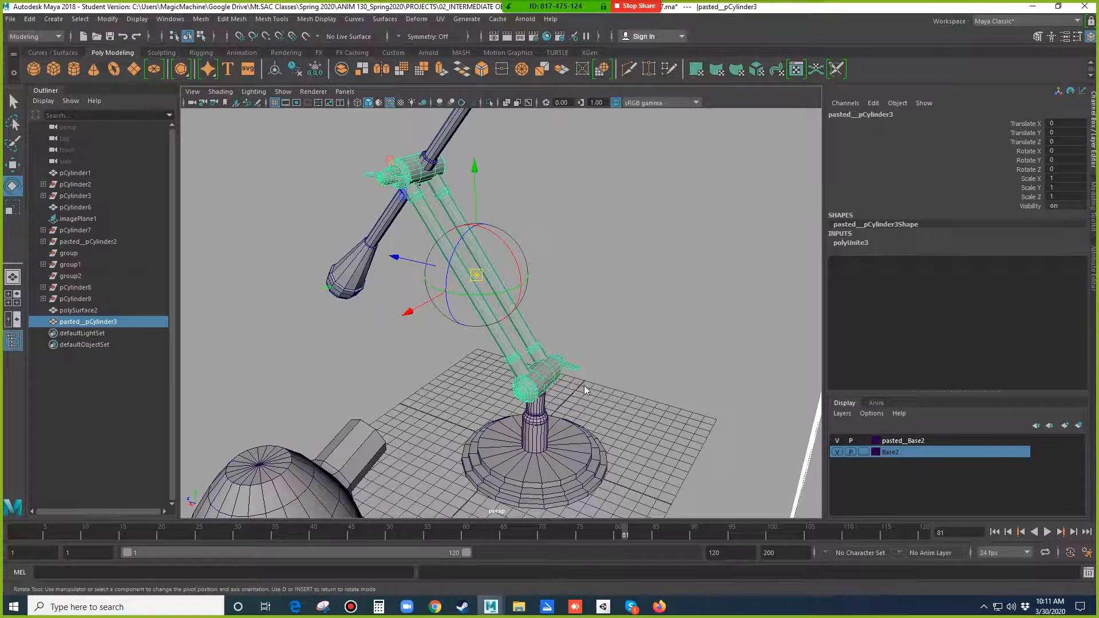
{"action": "key", "text": "space"}
{"action": "key", "text": "space"}
{"action": "scroll", "coordinate": [412, 252], "scroll_direction": "up", "scroll_amount": 5}
{"action": "middle_click_drag", "start_coordinate": [412, 253], "coordinate": [474, 300], "text": "alt"}
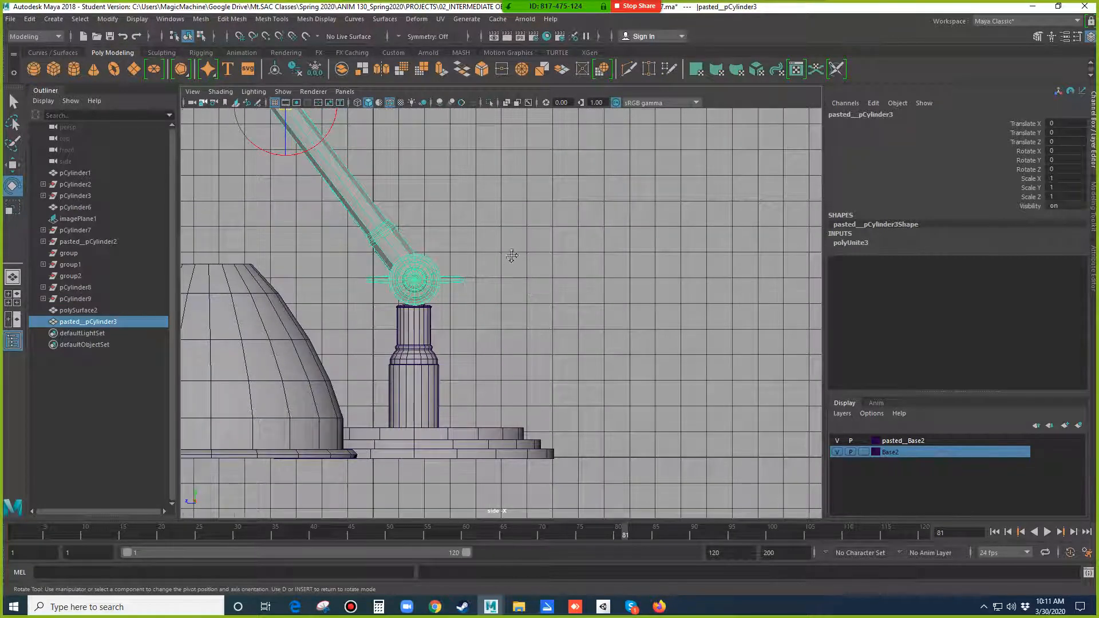
{"action": "middle_click_drag", "start_coordinate": [511, 256], "coordinate": [670, 365], "text": "alt"}
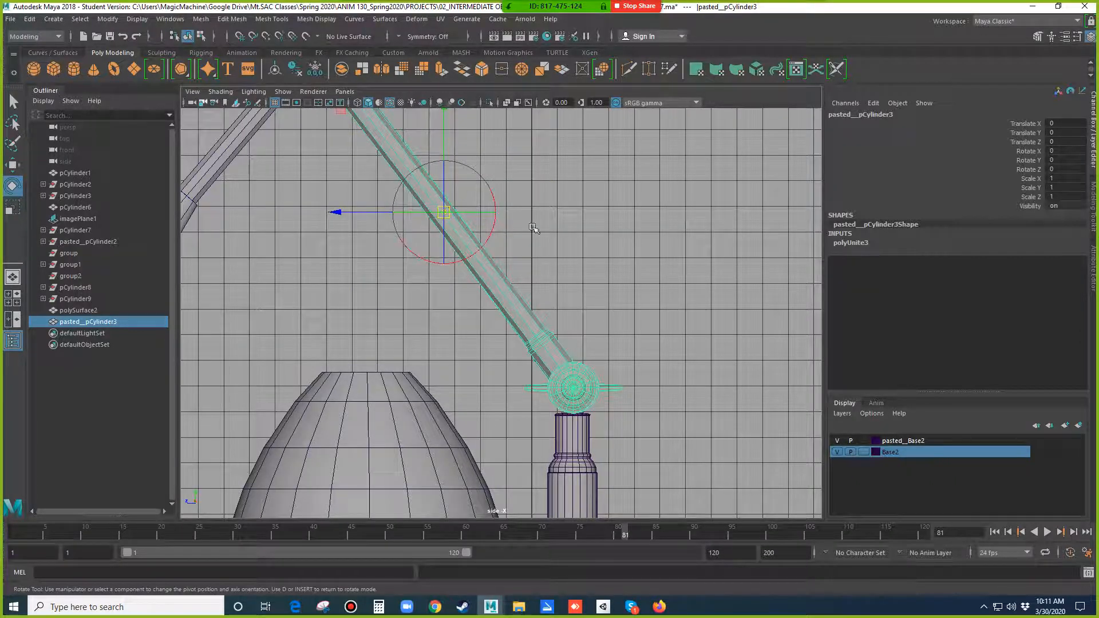
{"action": "key", "text": "v"}
{"action": "middle_click_drag", "start_coordinate": [565, 260], "coordinate": [574, 390]}
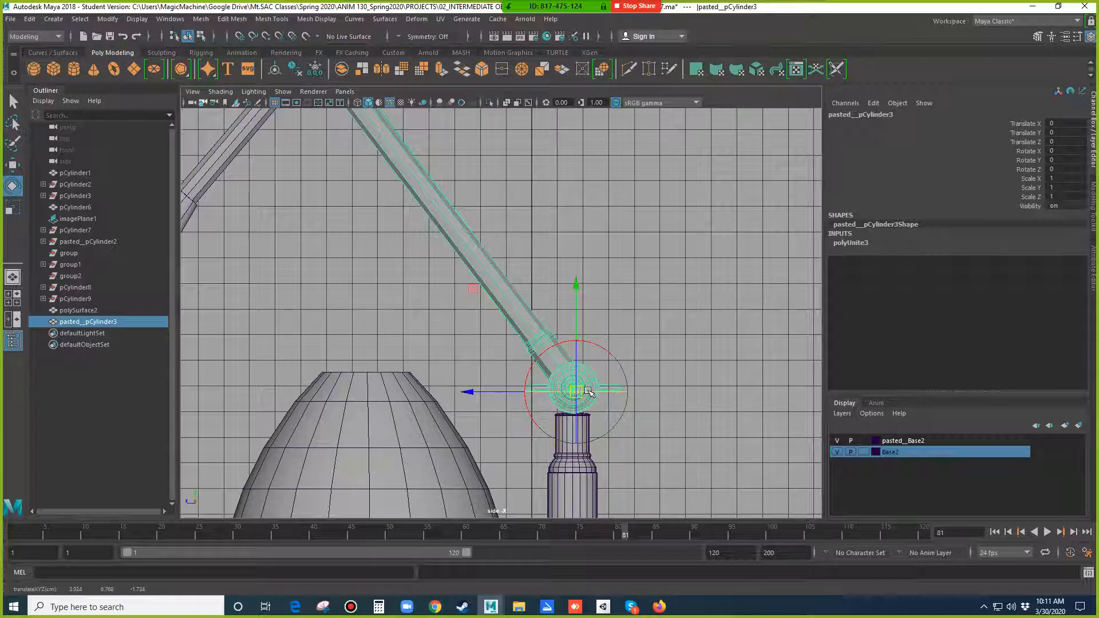
- Snap the lower arm's pivot exactly to the center vertex of the lower joint and finish pivot editing
{"action": "key", "text": "f"}
{"action": "scroll", "coordinate": [666, 411], "scroll_direction": "up", "scroll_amount": 1}
{"action": "middle_click_drag", "start_coordinate": [666, 410], "coordinate": [362, 138], "text": "alt"}
{"action": "scroll", "coordinate": [386, 242], "scroll_direction": "up", "scroll_amount": 9}
{"action": "middle_click_drag", "start_coordinate": [387, 243], "coordinate": [760, 437], "text": "alt"}
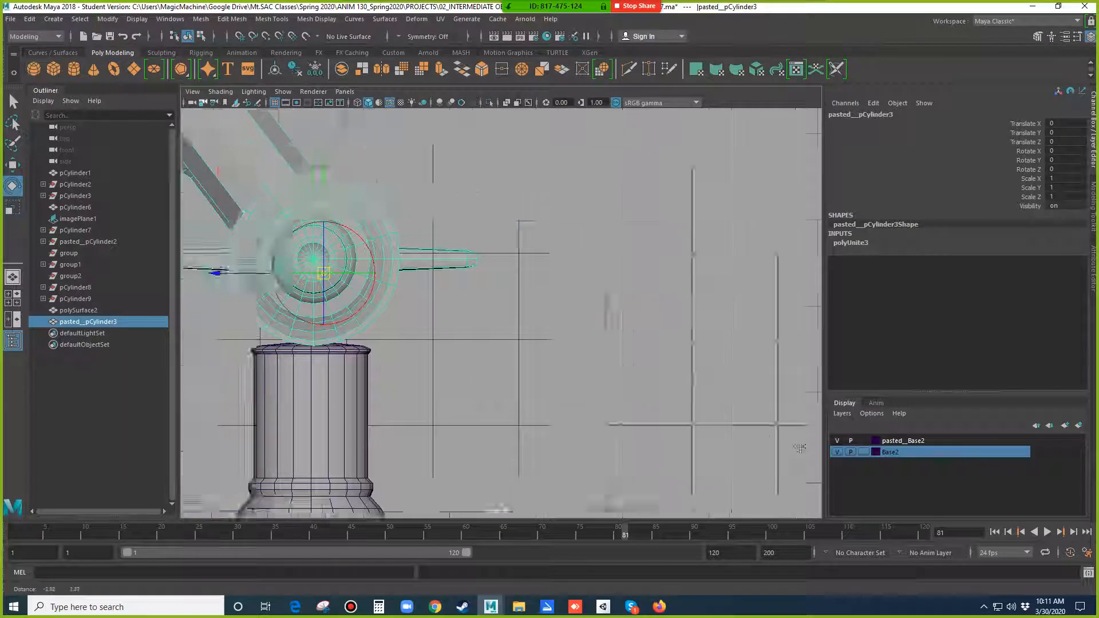
{"action": "scroll", "coordinate": [651, 380], "scroll_direction": "up", "scroll_amount": 8}
{"action": "middle_click_drag", "start_coordinate": [649, 380], "coordinate": [450, 284], "text": "alt"}
{"action": "key", "text": "v"}
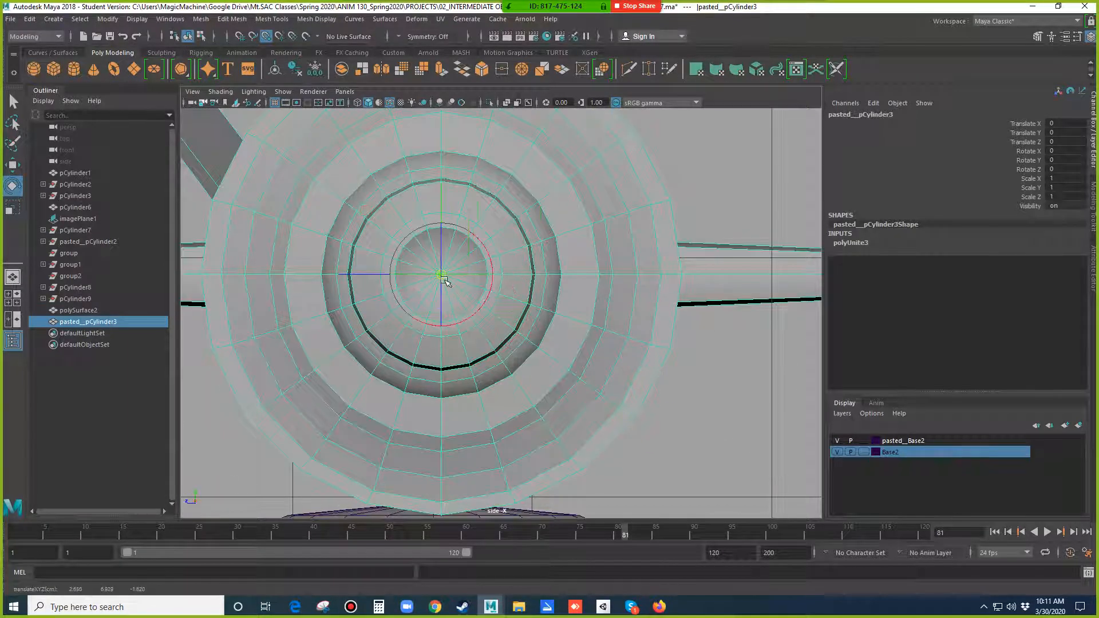
{"action": "scroll", "coordinate": [496, 385], "scroll_direction": "down", "scroll_amount": 8}
{"action": "key", "text": "d"}
- Try rotating the combined lower arm about the lower joint in the perspective view and undo the rotation
{"action": "left_click_drag", "start_coordinate": [640, 313], "coordinate": [682, 340], "text": "alt"}
{"action": "key", "text": "space"}
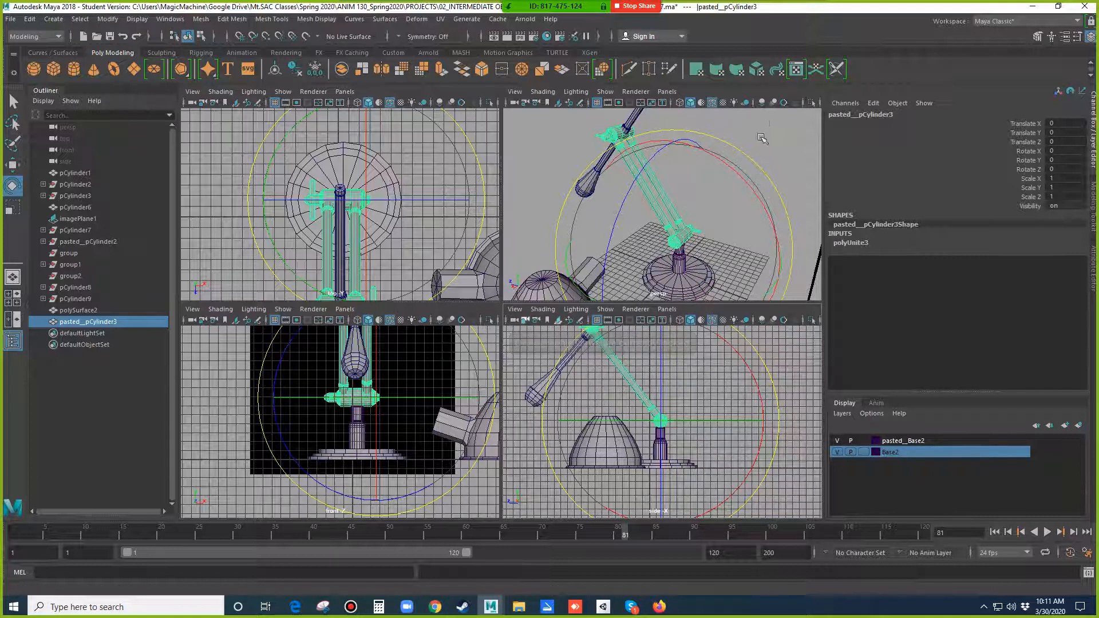
{"action": "key", "text": "space"}
{"action": "left_click_drag", "start_coordinate": [625, 314], "coordinate": [639, 310], "text": "alt"}
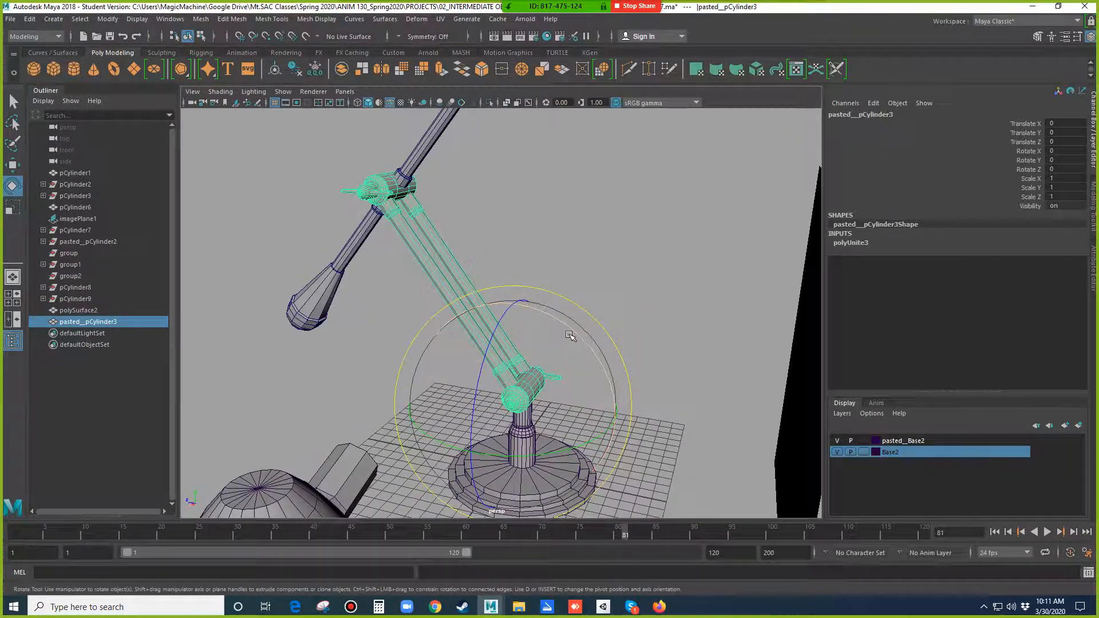
{"action": "left_click", "coordinate": [635, 309]}
{"action": "left_click", "coordinate": [549, 381]}
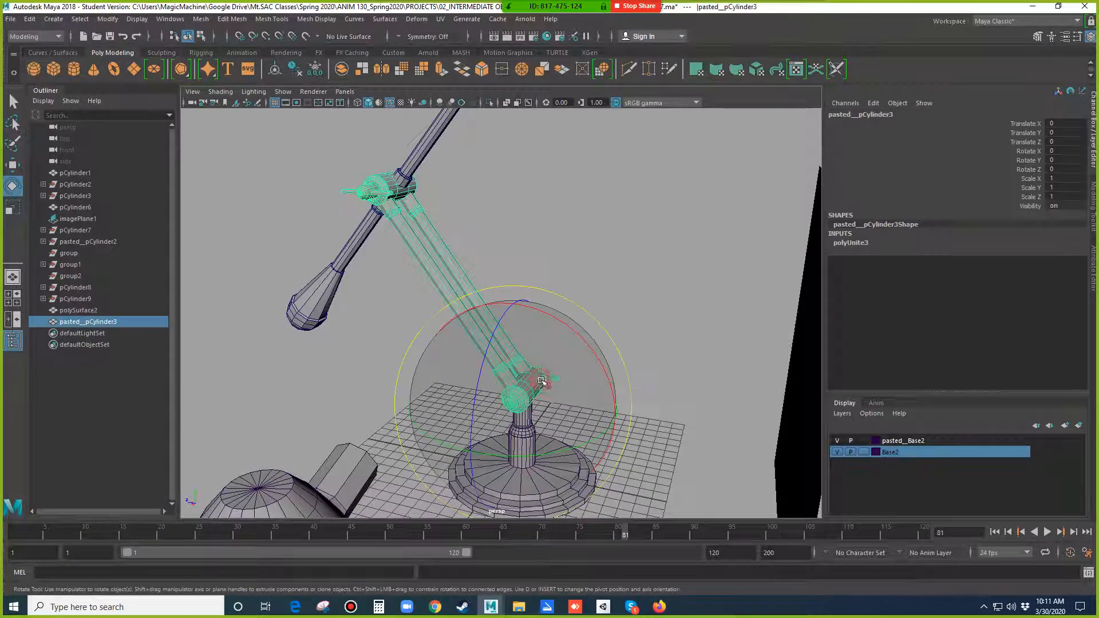
{"action": "mouse_move", "coordinate": [578, 338]}
{"action": "left_mouse_down"}
{"action": "mouse_move", "coordinate": [614, 399]}
{"action": "mouse_move", "coordinate": [591, 354]}
{"action": "left_mouse_up"}
{"action": "key", "text": "ctrl+z"}
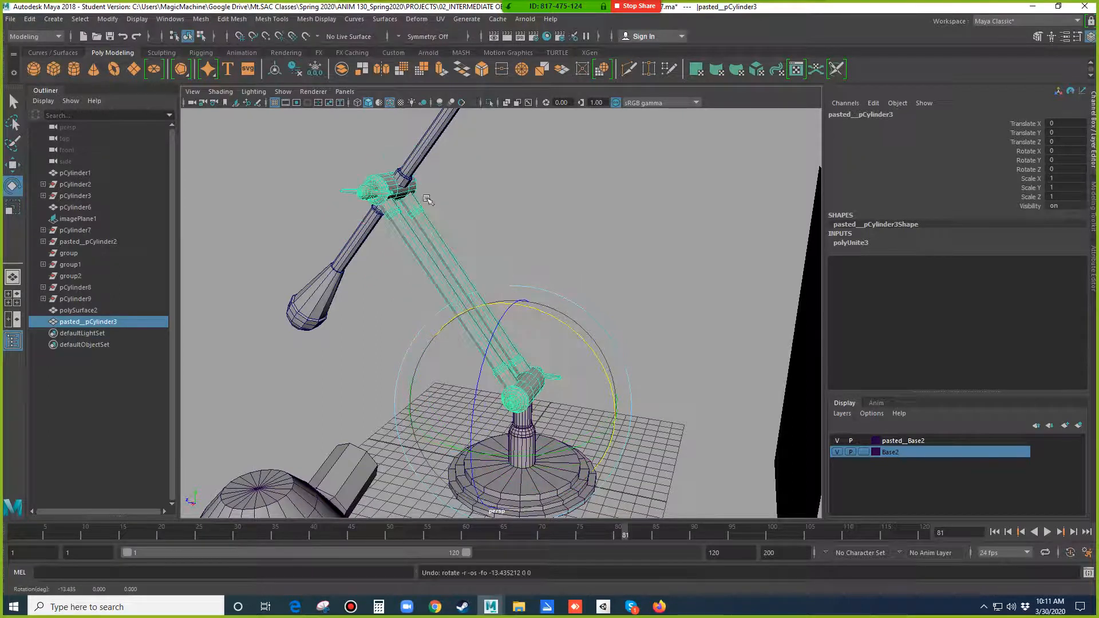
- Select the combined upper arm and the combined lower arm in turn to check their pivots at the joints
{"action": "left_click", "coordinate": [424, 140]}
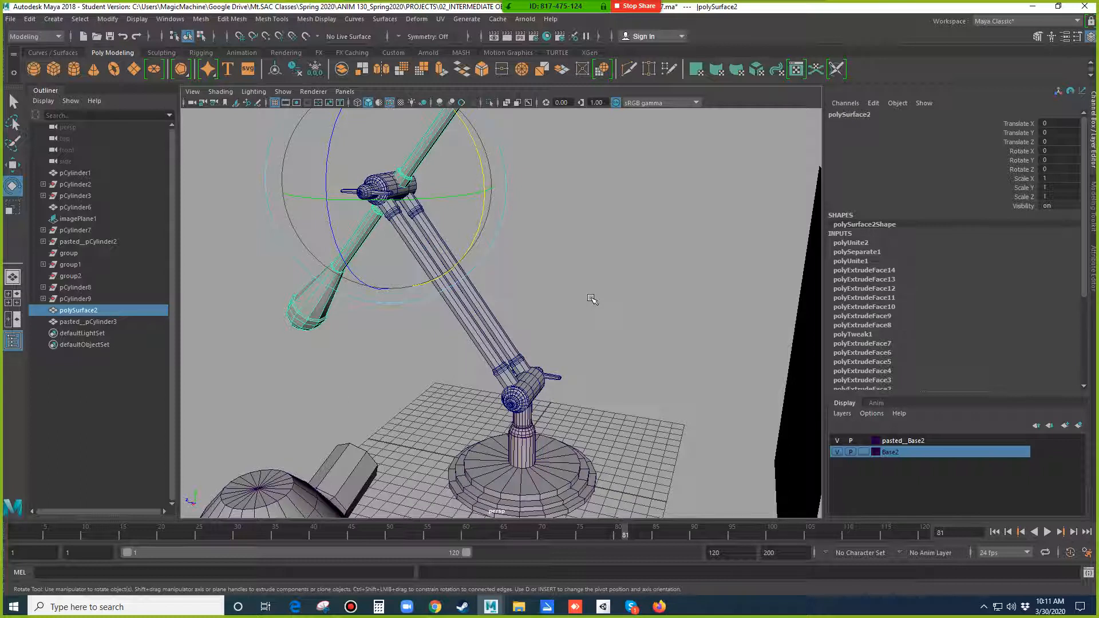
{"action": "left_click_drag", "start_coordinate": [591, 299], "coordinate": [554, 353], "text": "alt"}
{"action": "left_click", "coordinate": [557, 355]}
{"action": "left_click", "coordinate": [521, 377]}
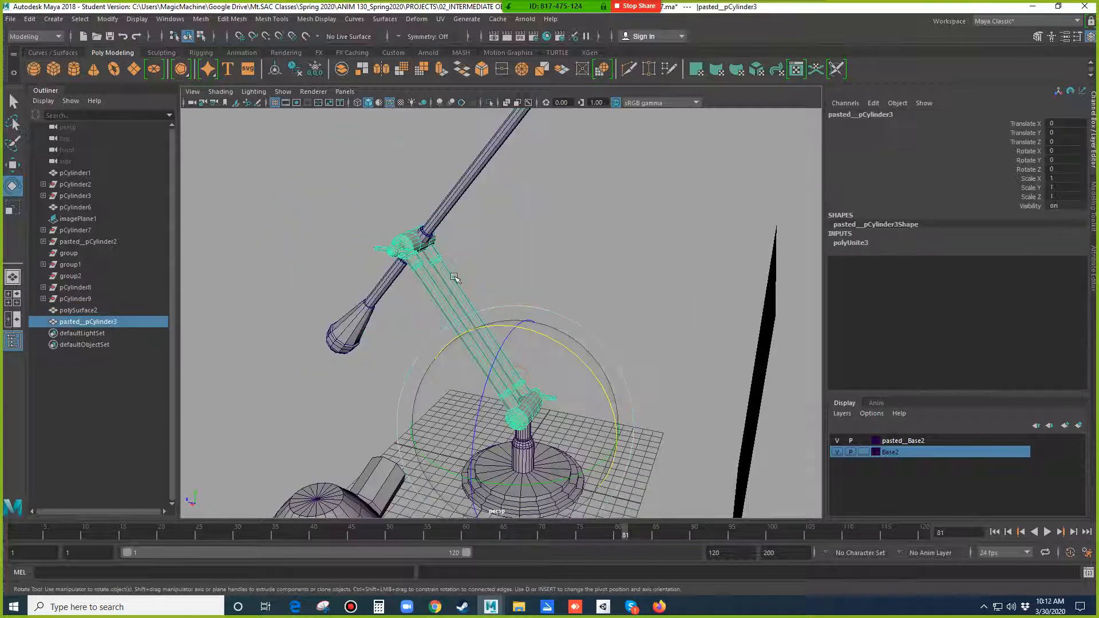